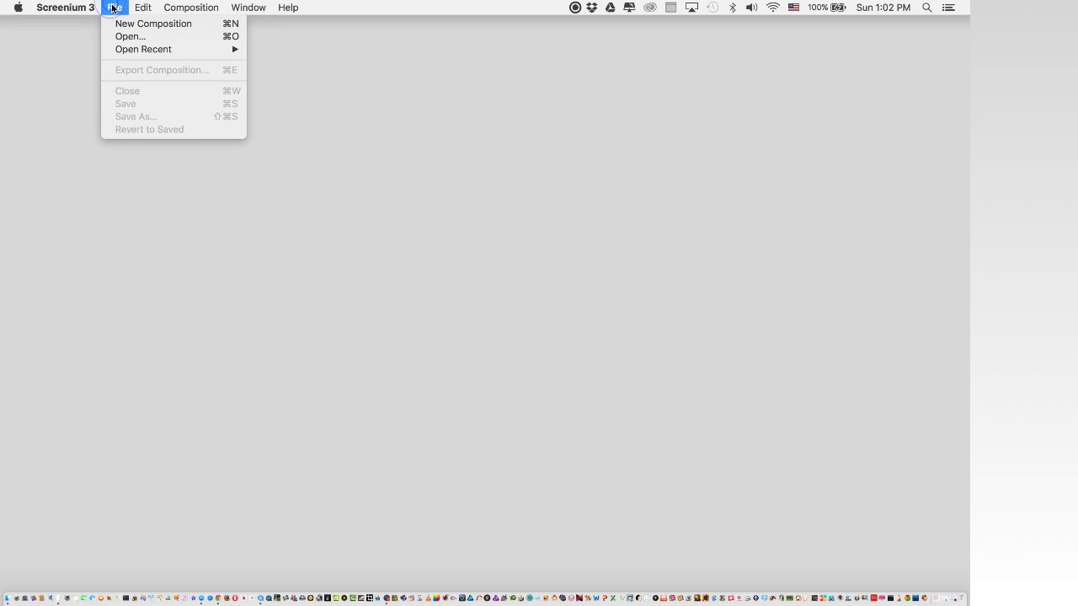
Create a new composition and open its canvas size settings.
left_click(113, 7)
left_click(113, 8)
left_click(116, 26)
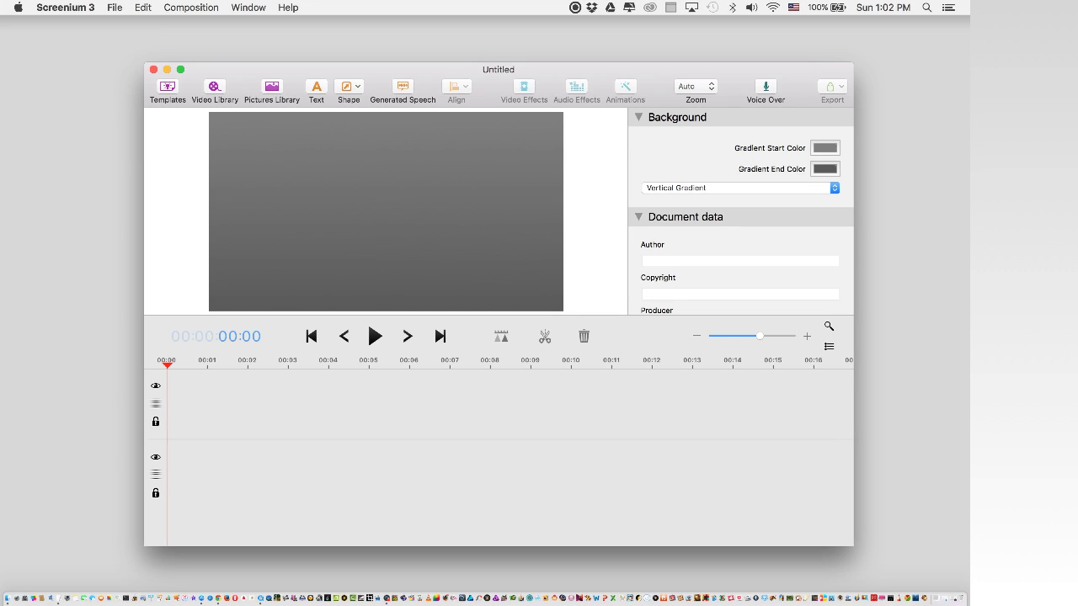
left_click(200, 8)
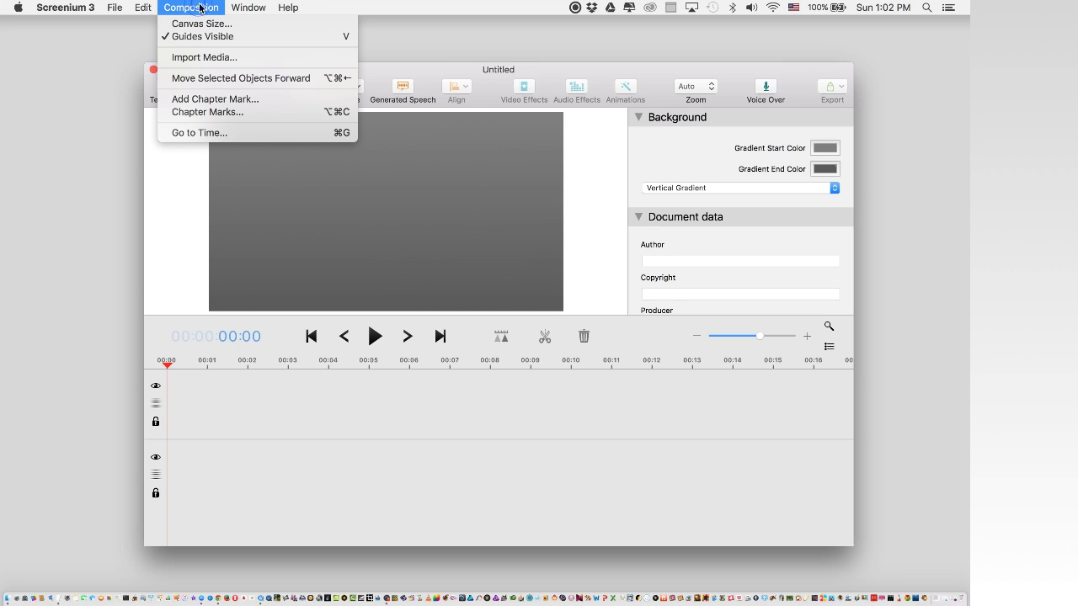
left_click(203, 24)
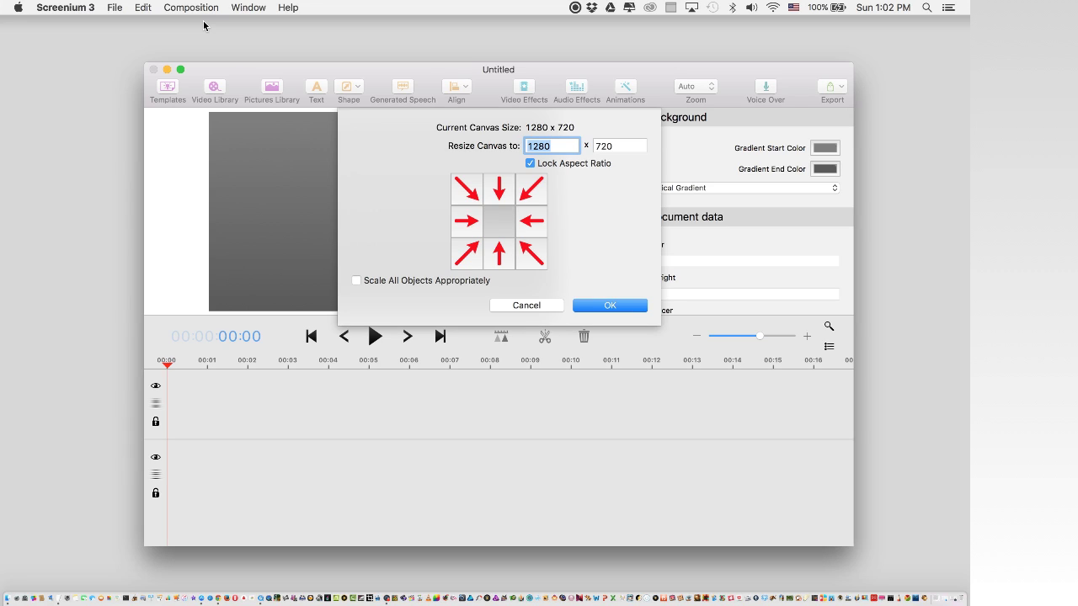
Add the podcast image from the Finder search results to the top track after the last clip, increasing the canvas size.
left_click(575, 8)
left_click(595, 24)
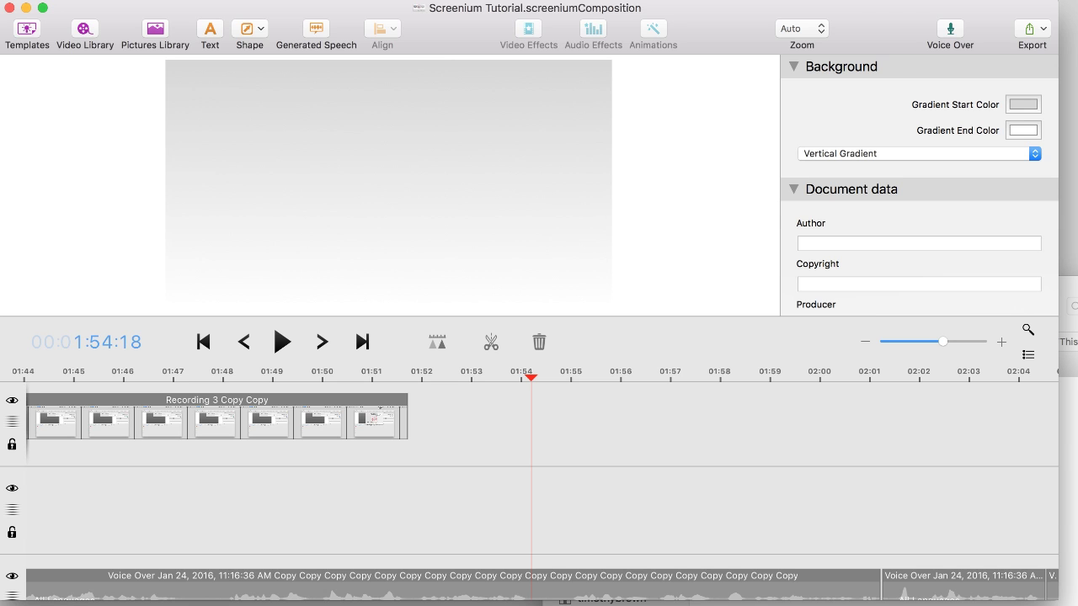
left_click(1068, 505)
left_click_drag(865, 455, 475, 413)
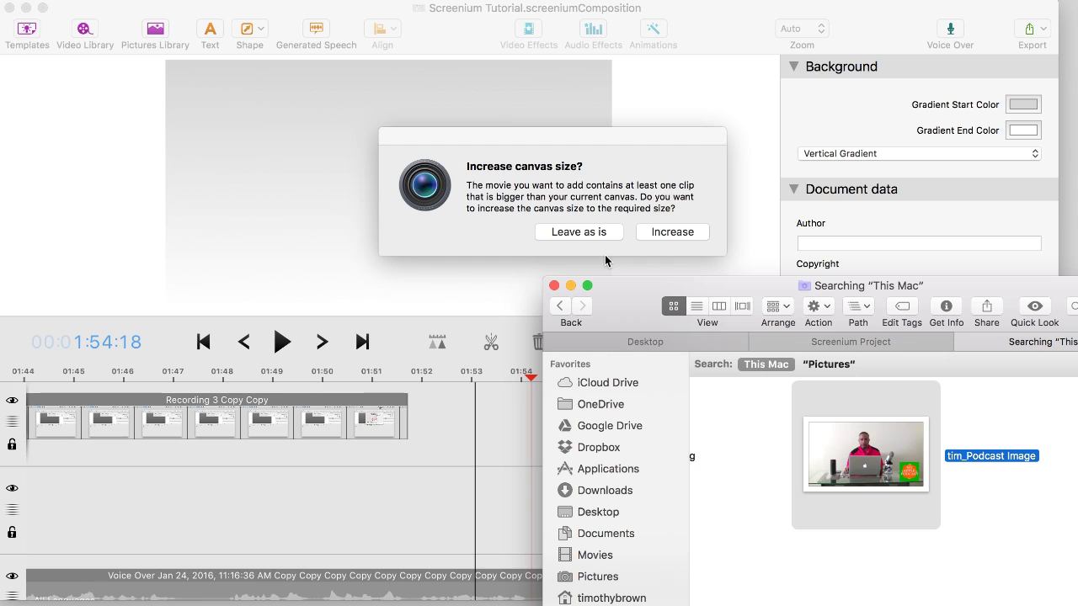
left_click(673, 231)
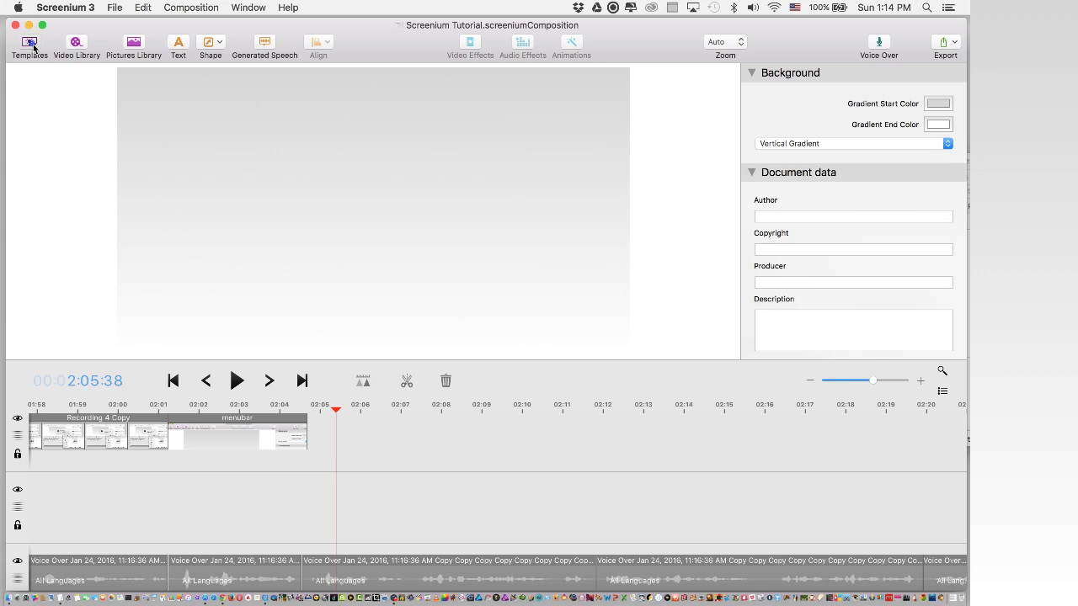
Look through the template gallery, including the focus, intro text and outro text templates.
left_click(109, 97)
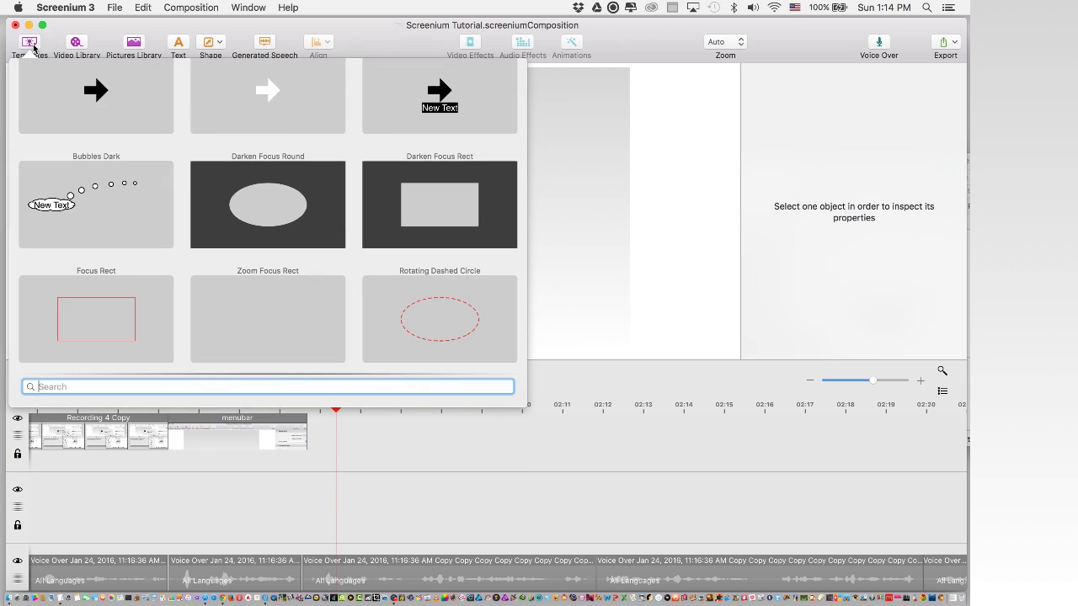
scroll(63, 89, "up", 2)
scroll(72, 76, "down", 5)
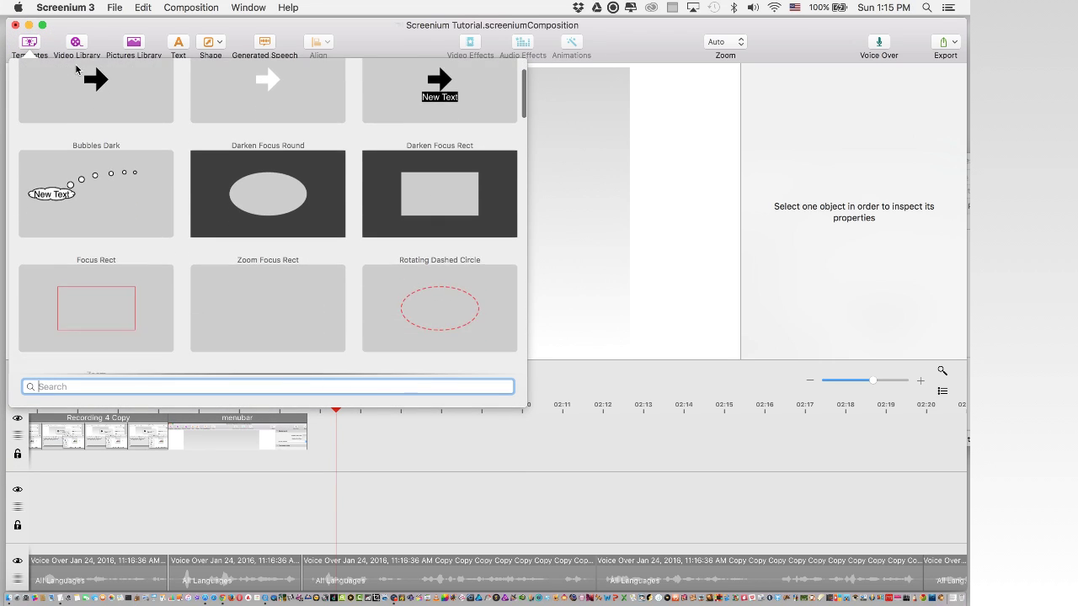
scroll(76, 69, "down", 5)
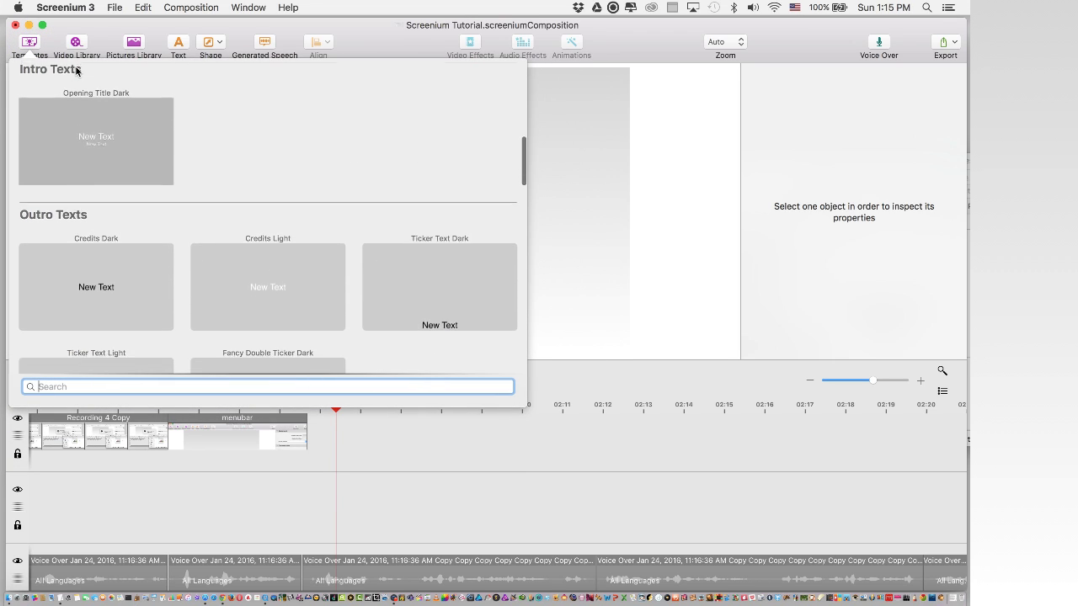
Look through the recordings in the video library and the photos in the pictures library.
left_click(84, 42)
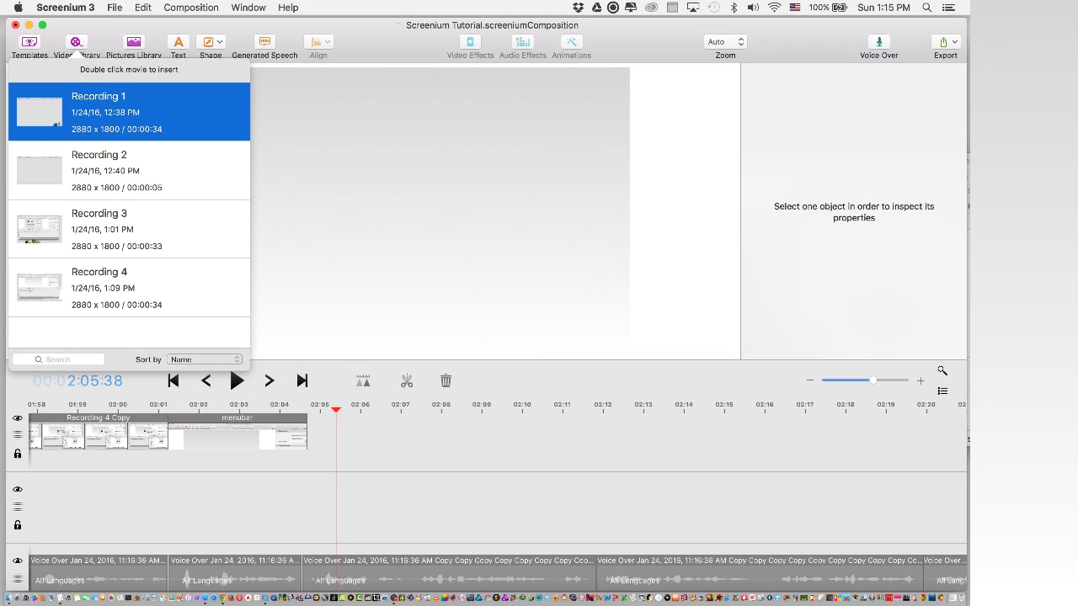
left_click(84, 42)
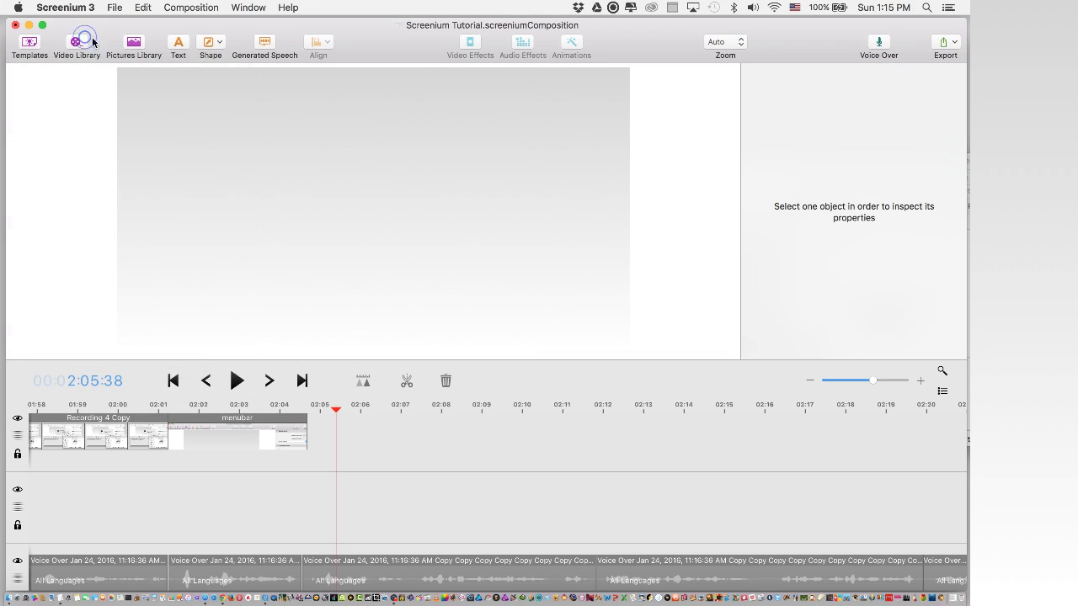
left_click(140, 42)
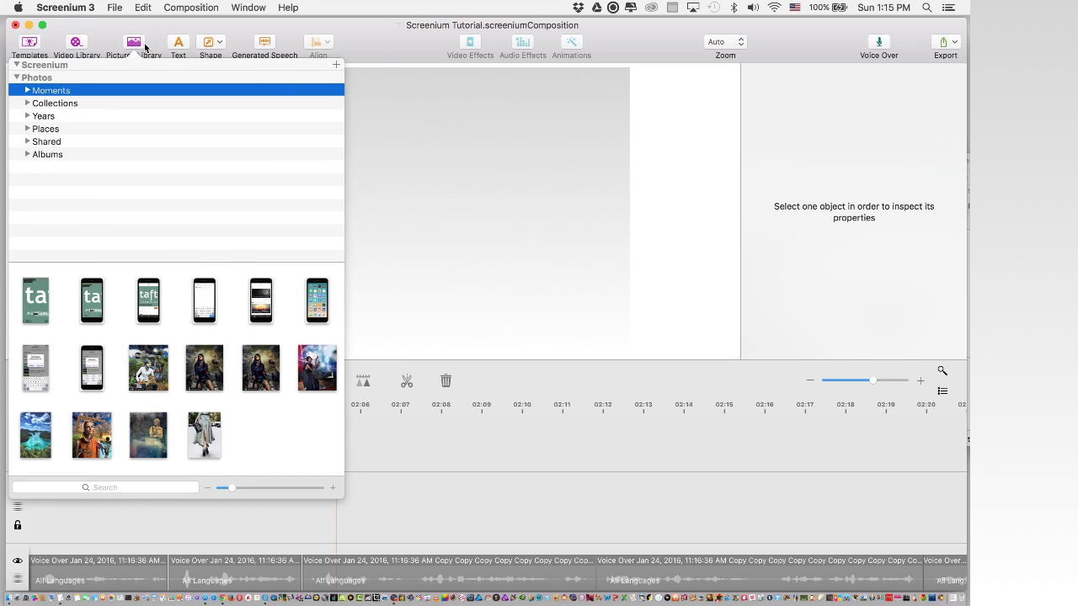
left_click(145, 48)
Add a text object at the playhead and open the list of shapes.
left_click(179, 46)
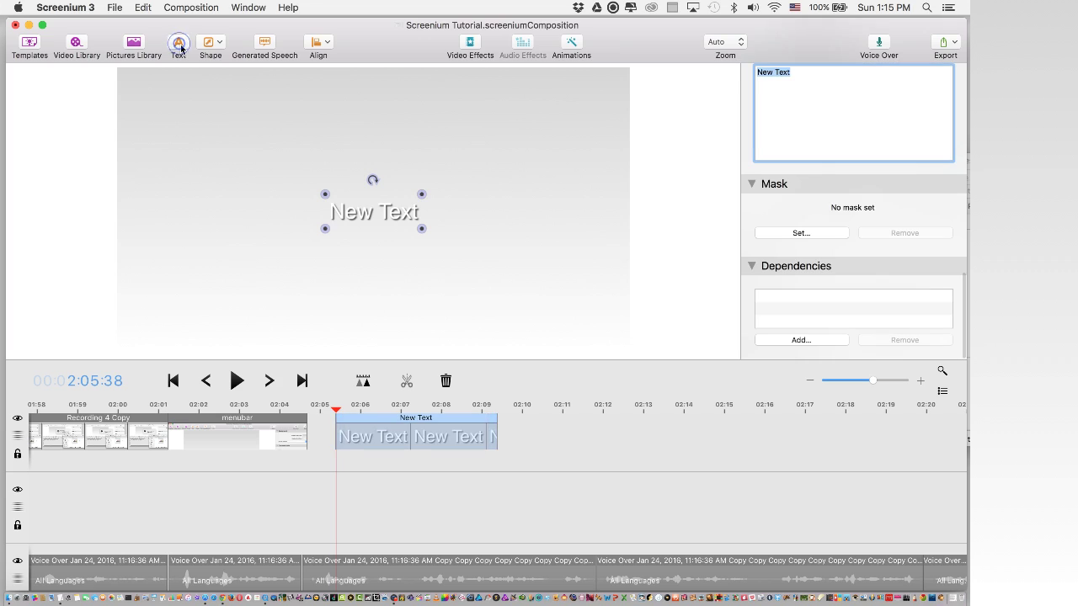
left_click(221, 43)
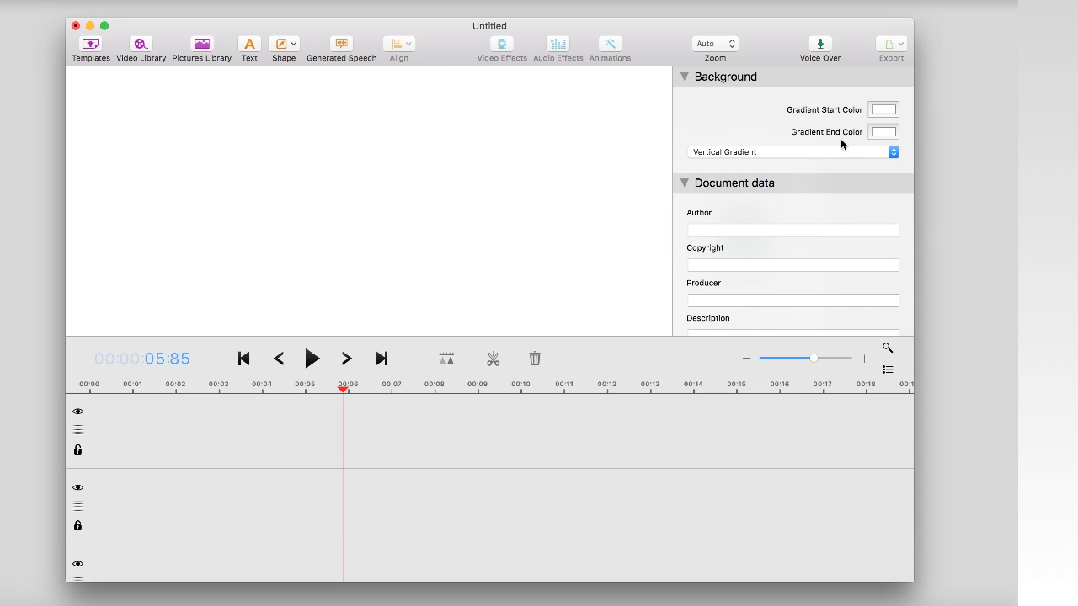
Set the background's gradient start color to Silver.
left_click(884, 110)
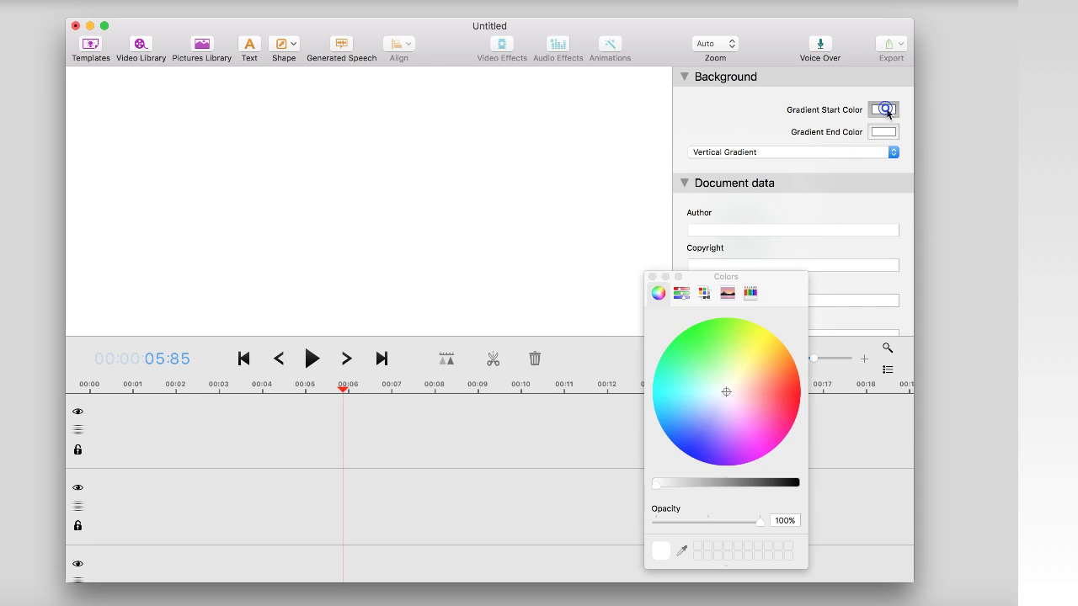
left_click(750, 293)
left_click(774, 358)
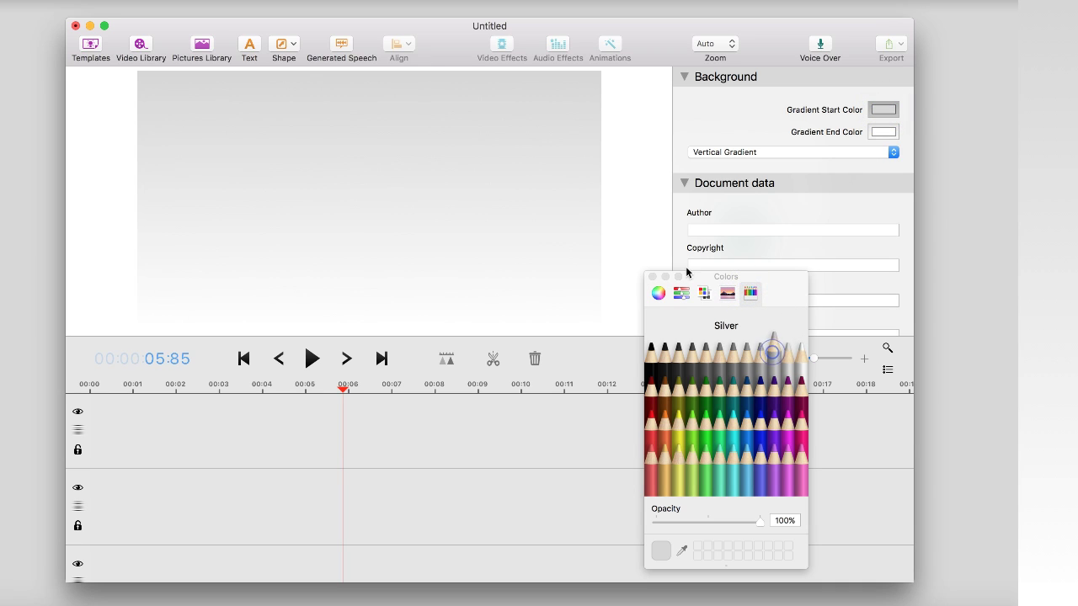
left_click(652, 277)
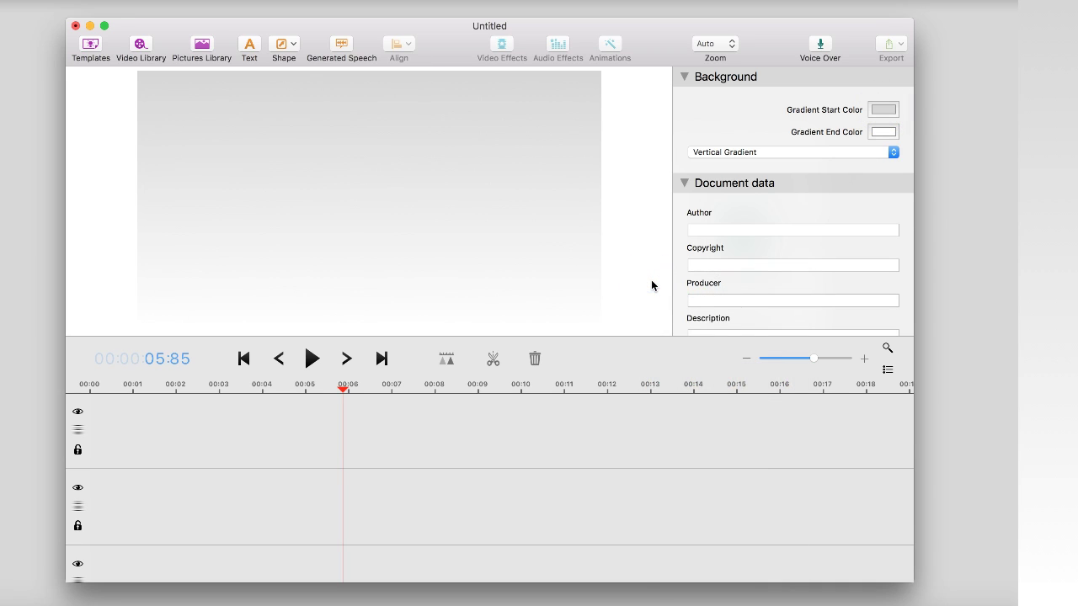
Import GreenScreenSample.mov from the Screenium Project folder into the first track, leaving the canvas size as is.
key("ctrl+Up")
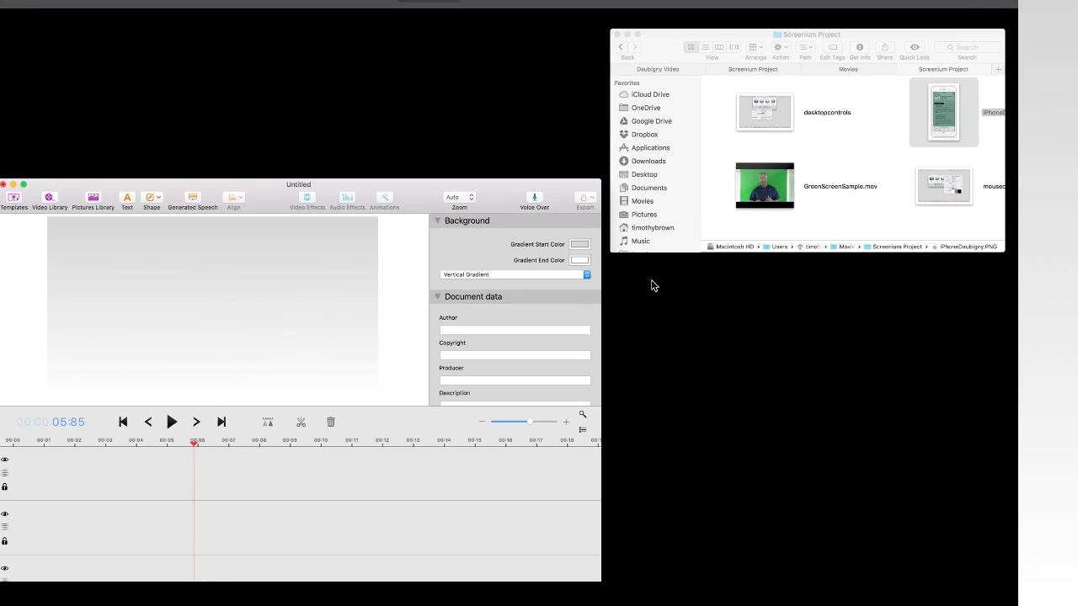
left_click(790, 184)
left_click_drag(380, 141, 457, 134)
left_click_drag(565, 333, 179, 420)
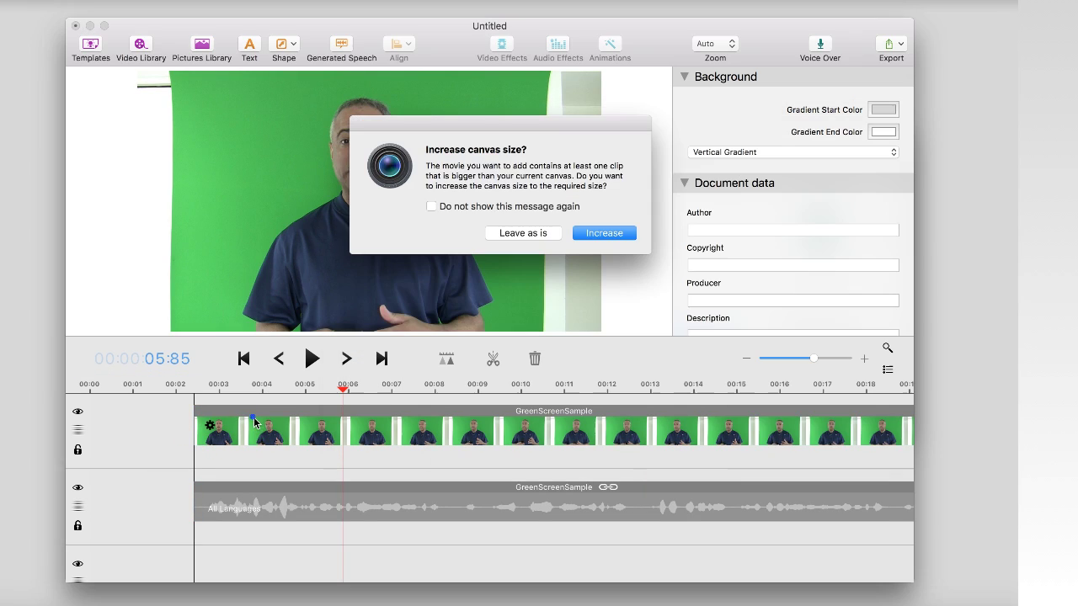
left_click(529, 237)
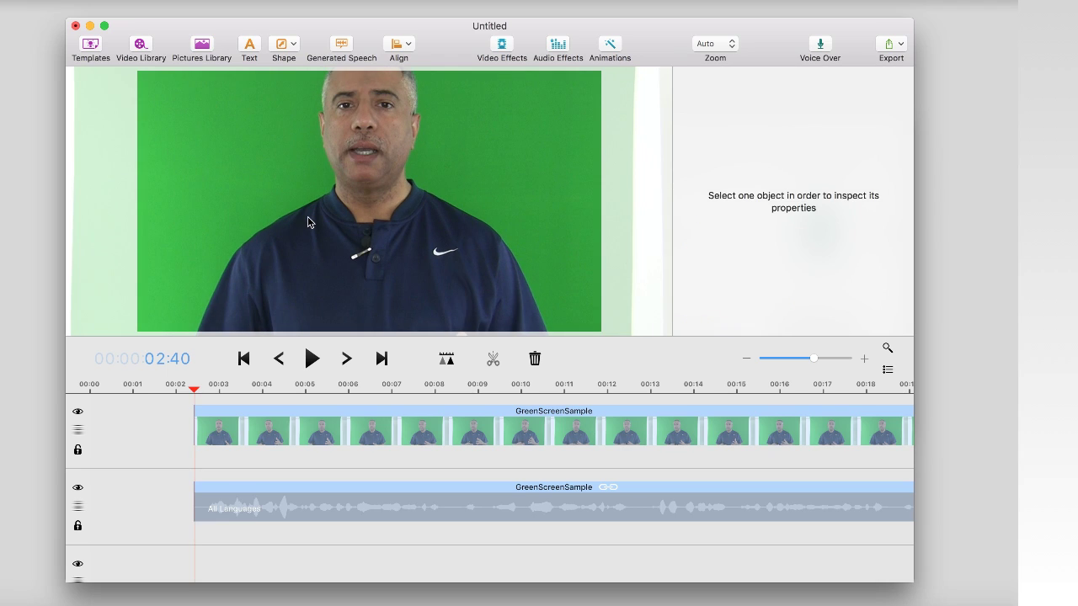
Scale the GreenScreenSample clip down to about 0.7 and position it at about X 223, Y -23 on the canvas.
mouse_move(329, 418)
left_click_drag(184, 187, 226, 250)
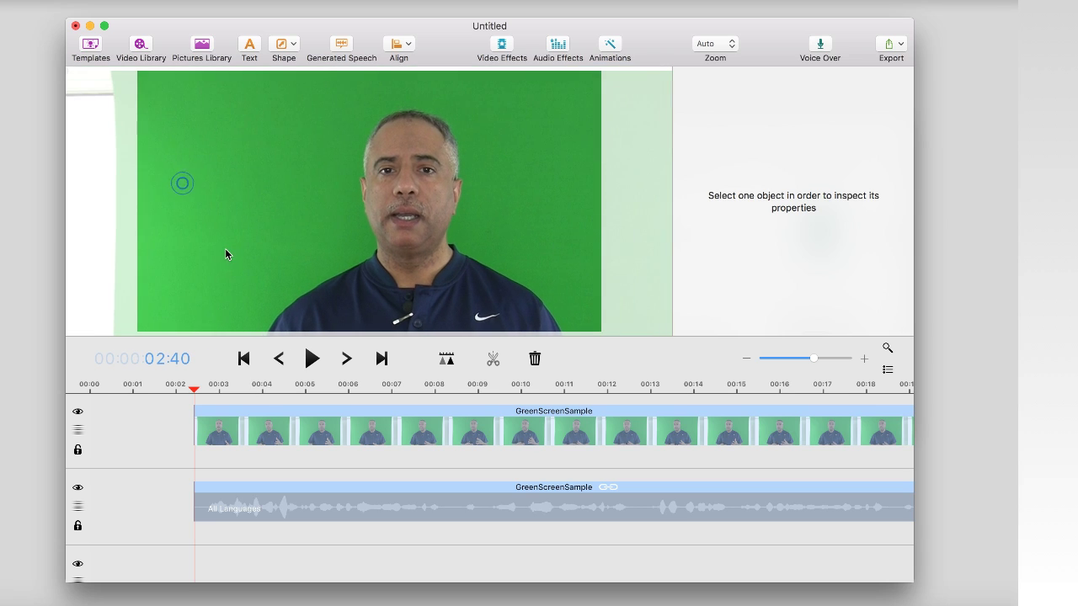
left_click_drag(149, 131, 168, 153)
left_click_drag(88, 105, 375, 130)
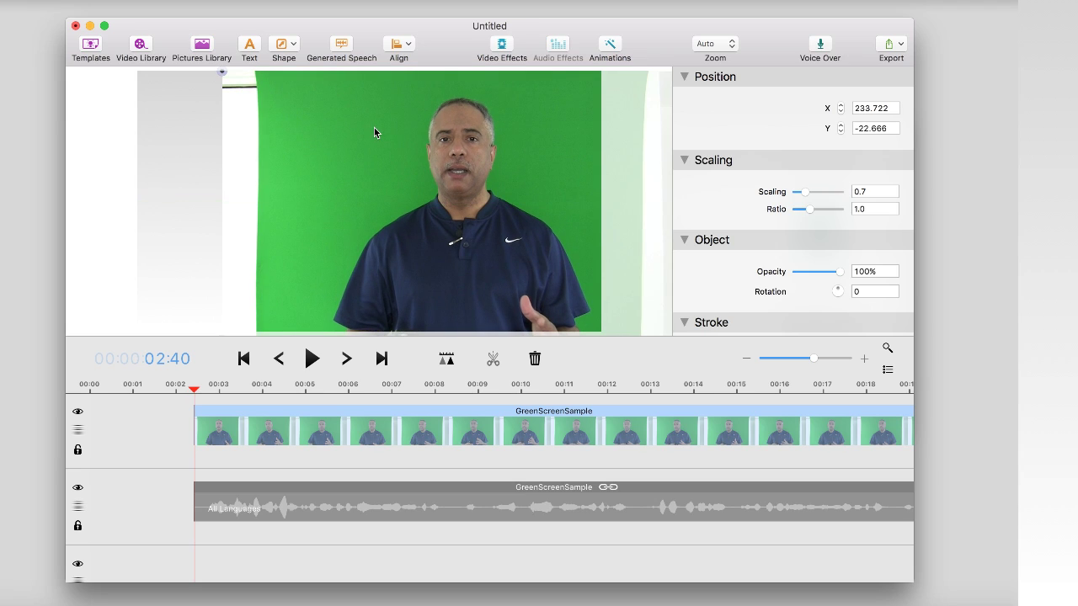
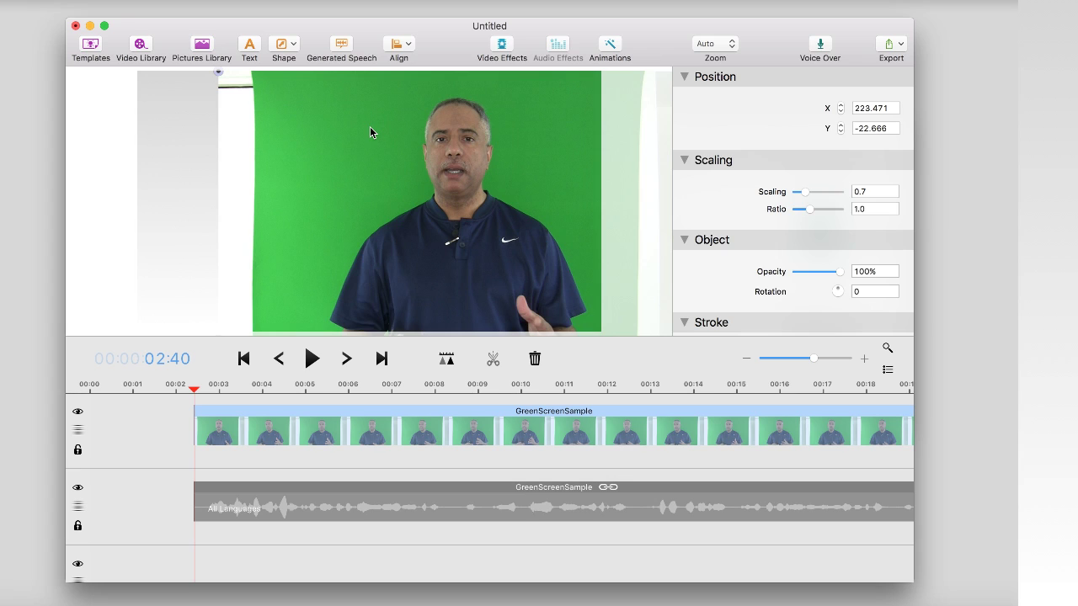
Move the GreenScreenSample clip with its audio to the start of the timeline and return the playhead to 00:00.
left_click_drag(205, 426, 126, 427)
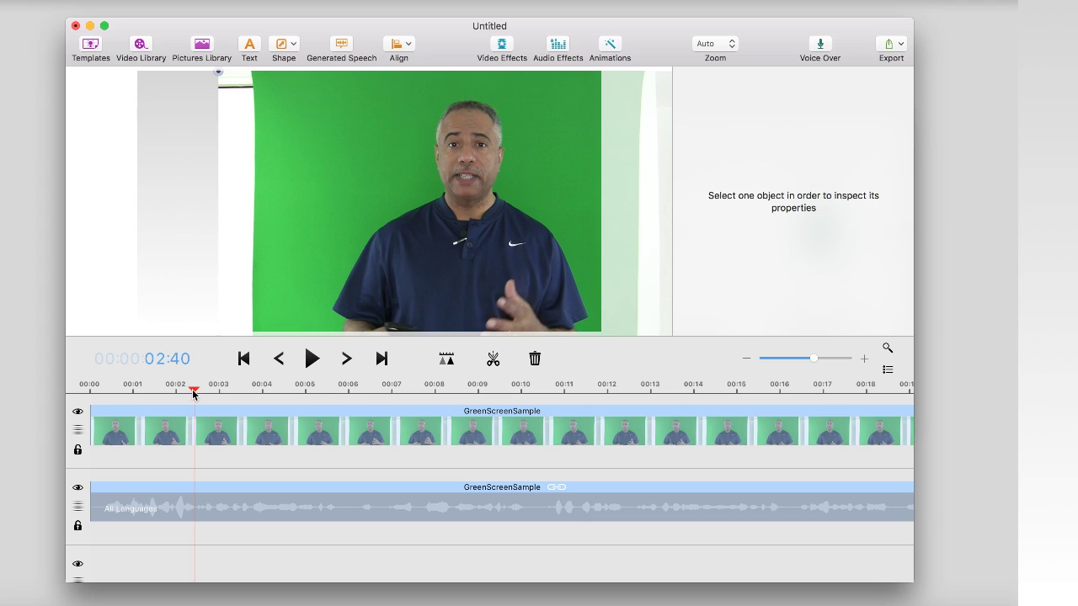
key("Home")
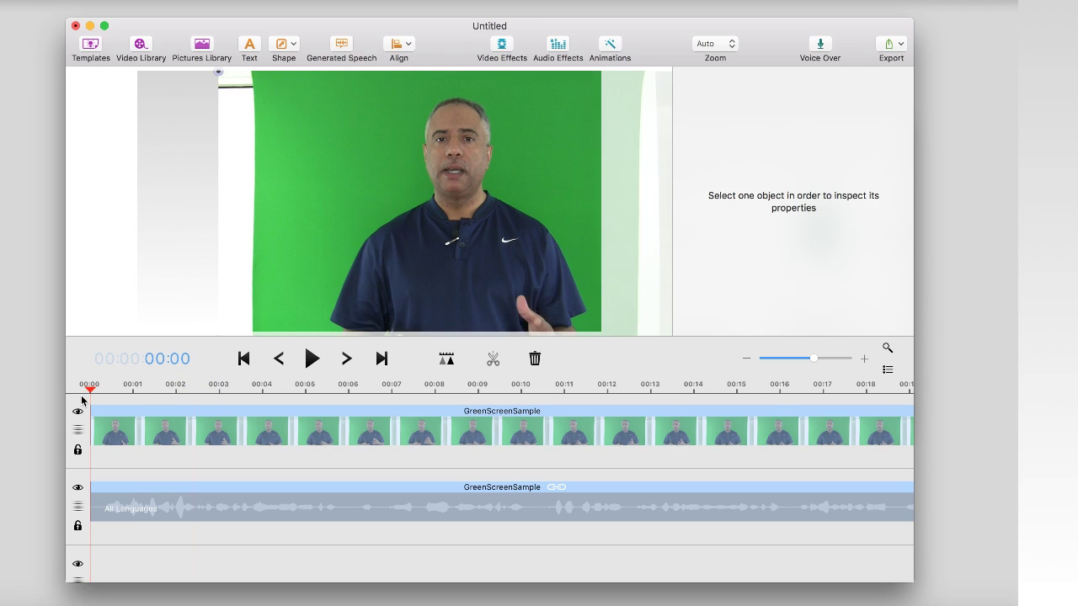
Add a square about 810 by 705 over the presenter and extend its duration along the GreenScreenSample clip.
left_click(292, 45)
left_click(320, 133)
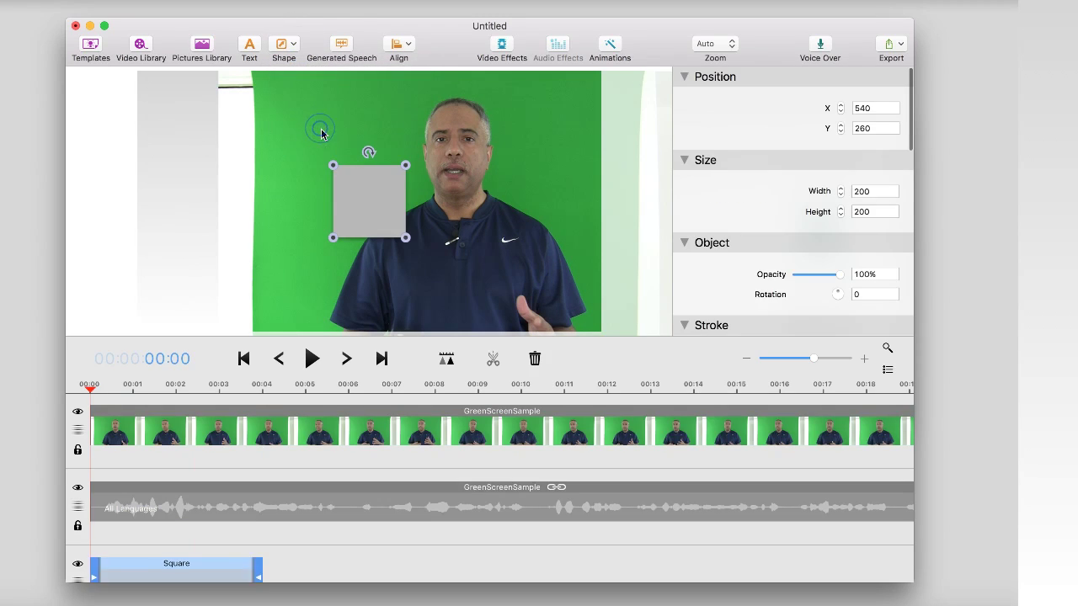
left_click_drag(351, 183, 322, 95)
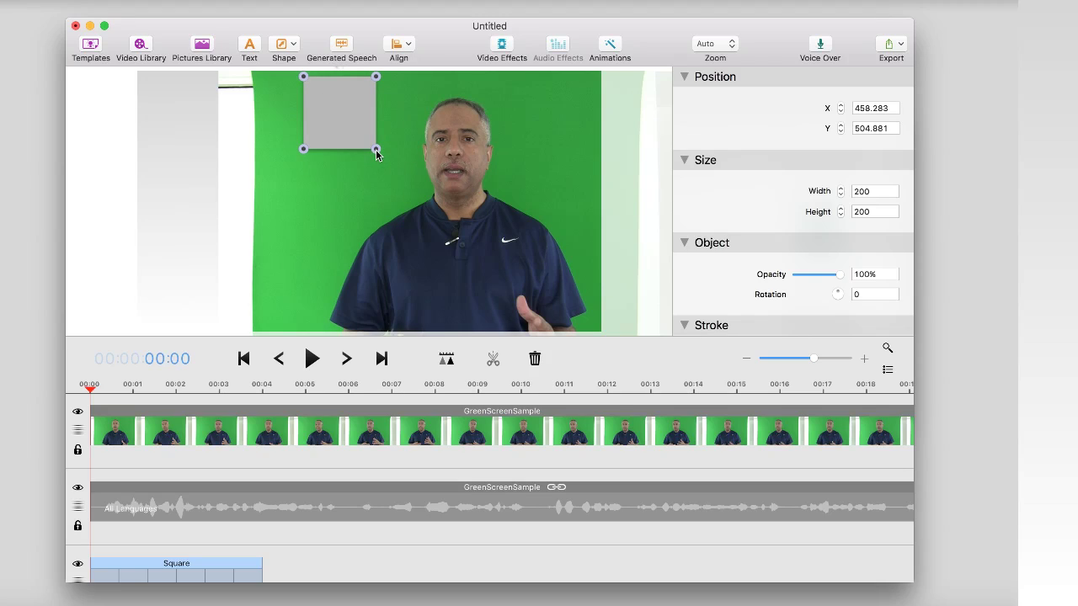
left_click_drag(376, 149, 599, 339)
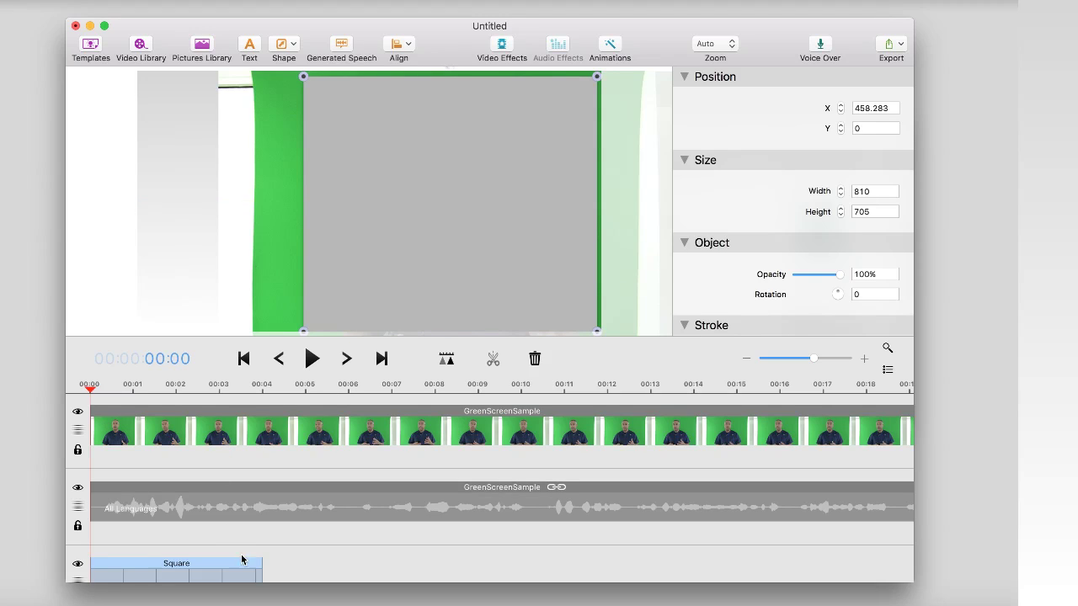
left_click_drag(261, 572, 839, 553)
scroll(584, 467, "left", 10)
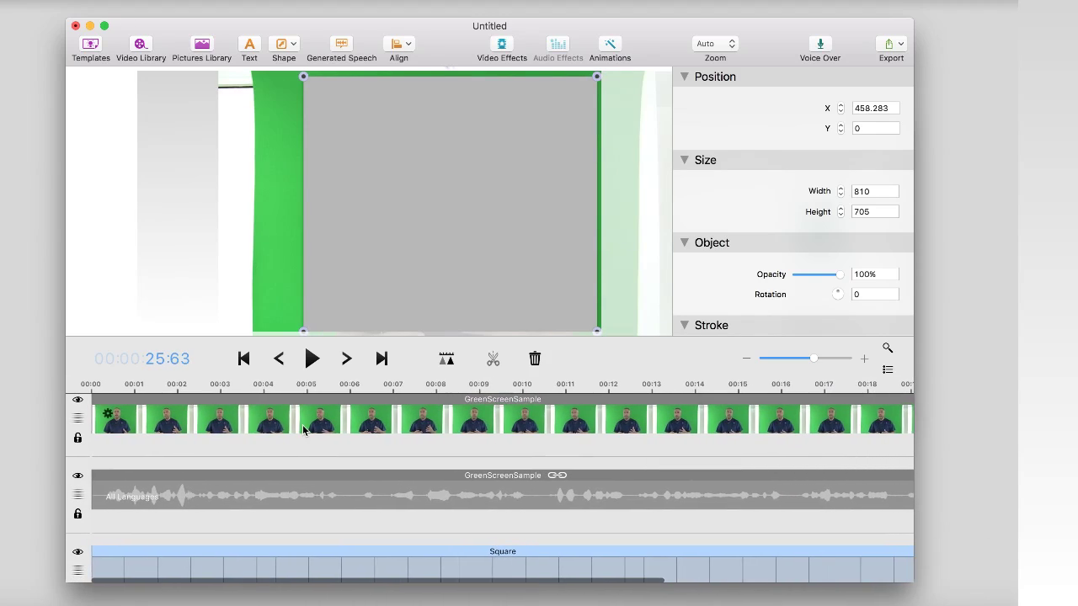
Set the Square shape as the mask of the GreenScreenSample video clip.
left_click(154, 424)
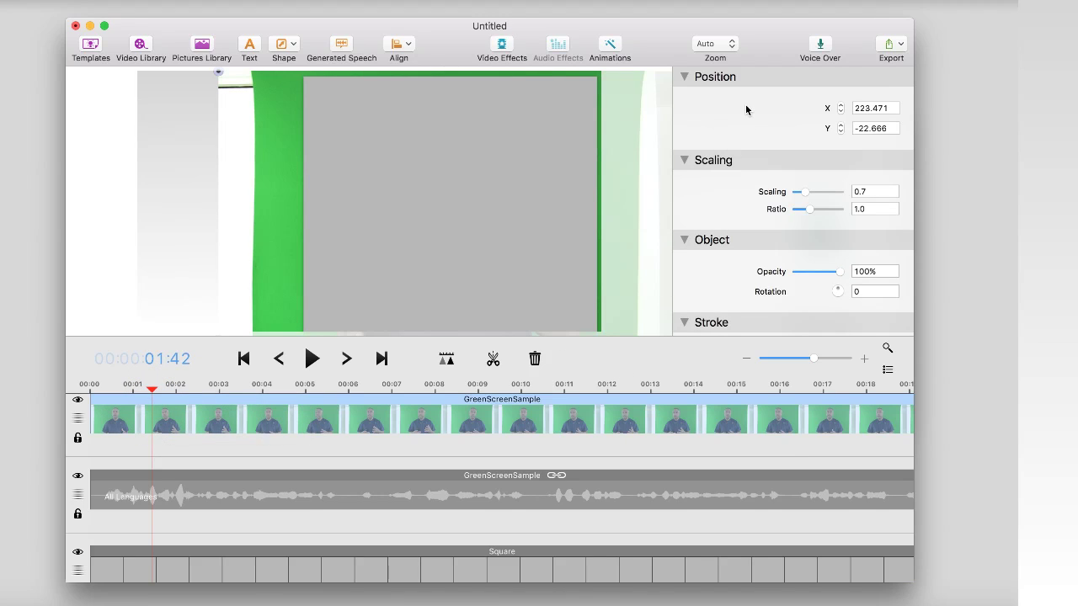
scroll(782, 172, "down", 10)
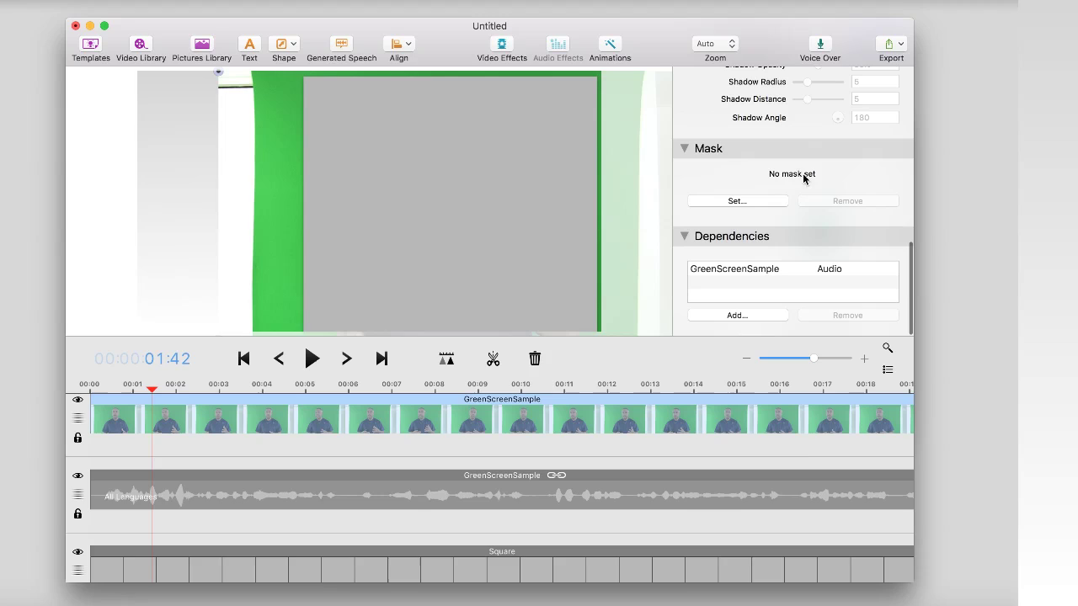
left_click(766, 202)
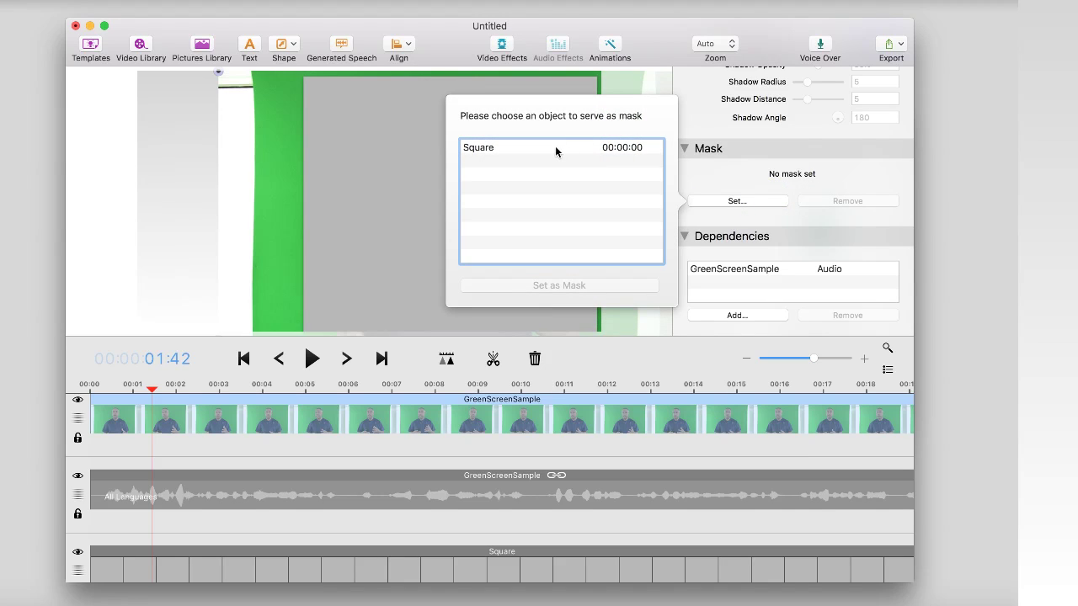
left_click(556, 149)
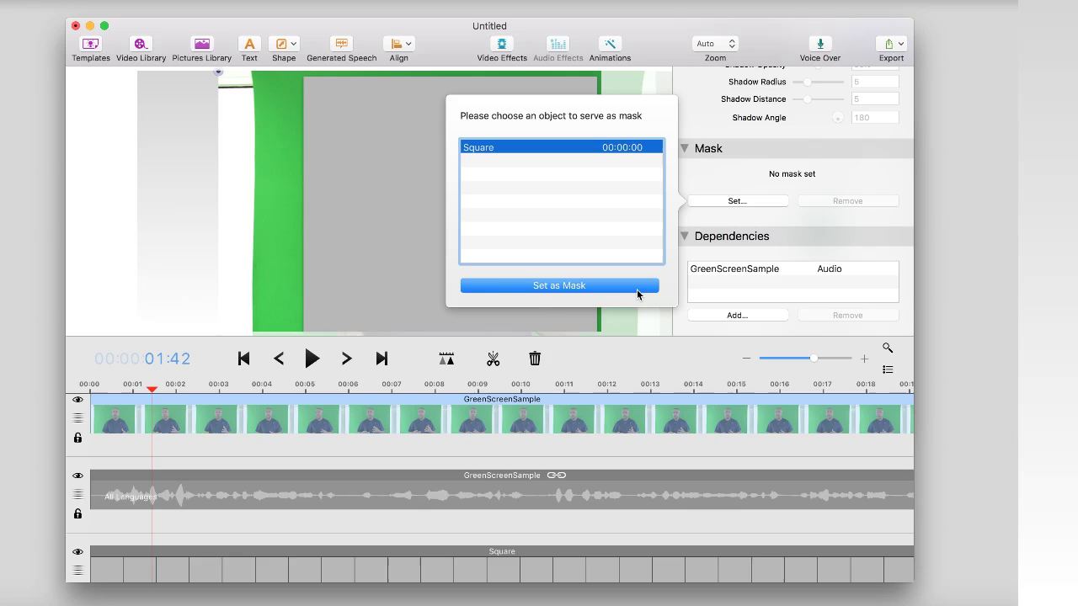
left_click(623, 287)
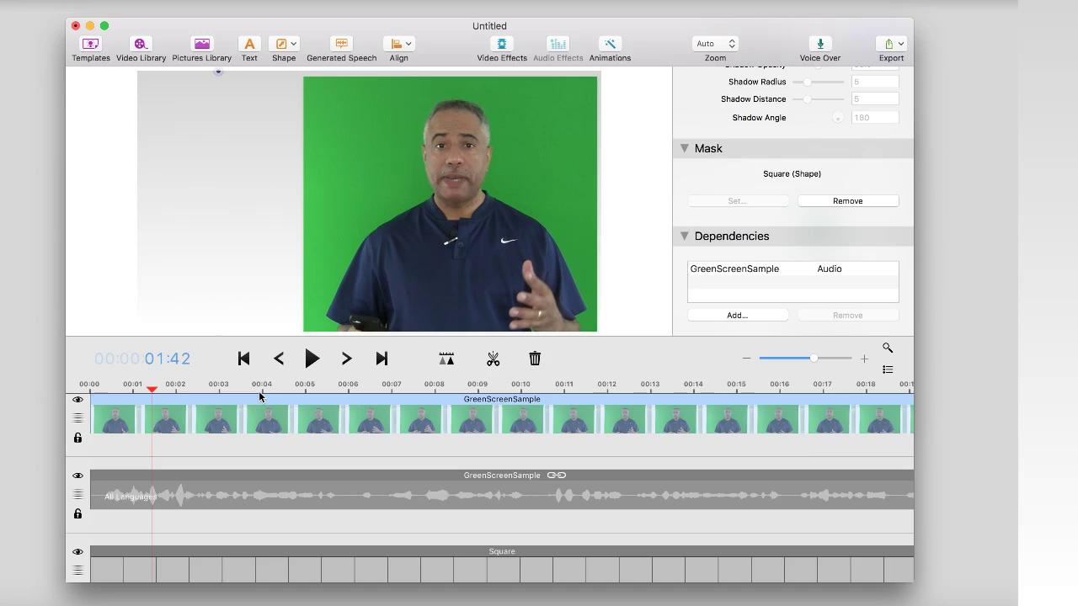
Apply the Chroma Key video effect to the GreenScreenSample clip.
mouse_move(261, 404)
left_click(503, 47)
scroll(510, 145, "up", 5)
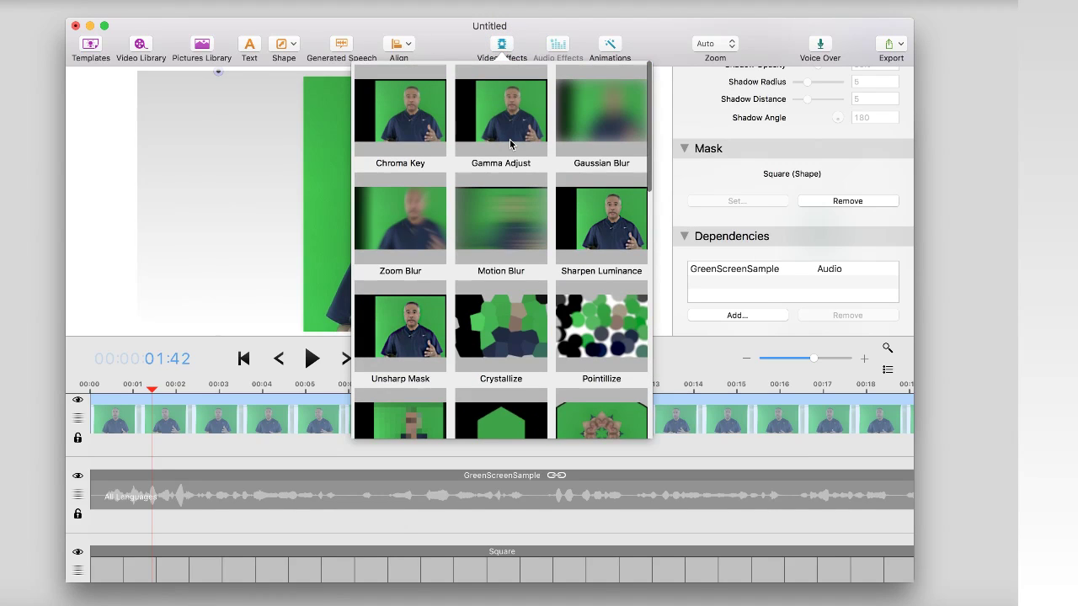
left_click(420, 117)
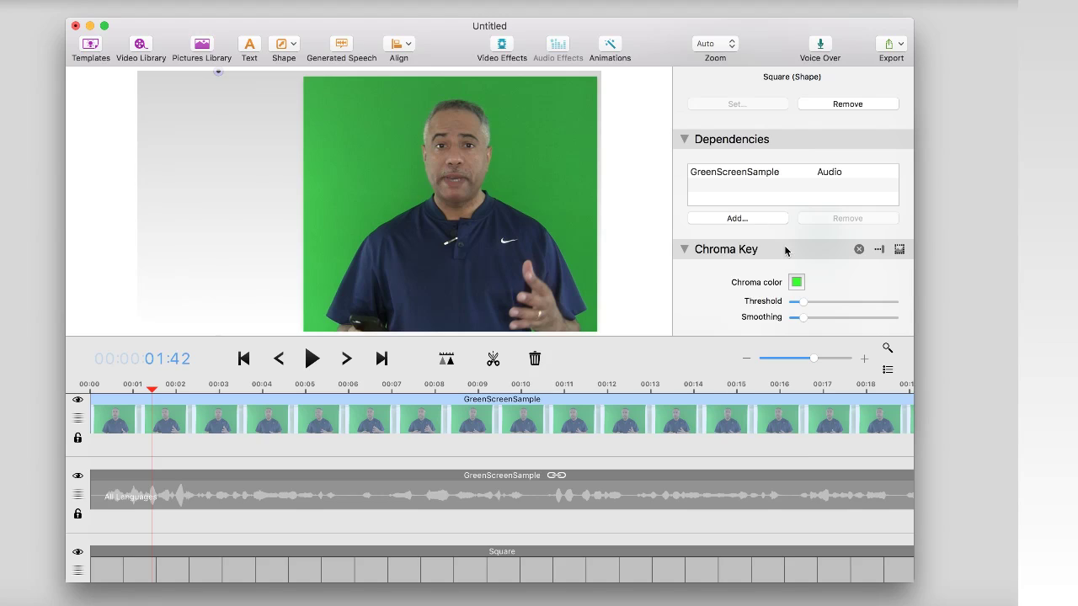
Set the Chroma Key colour by sampling the green backdrop beside the presenter with the eyedropper, and close the colour picker.
left_click(796, 283)
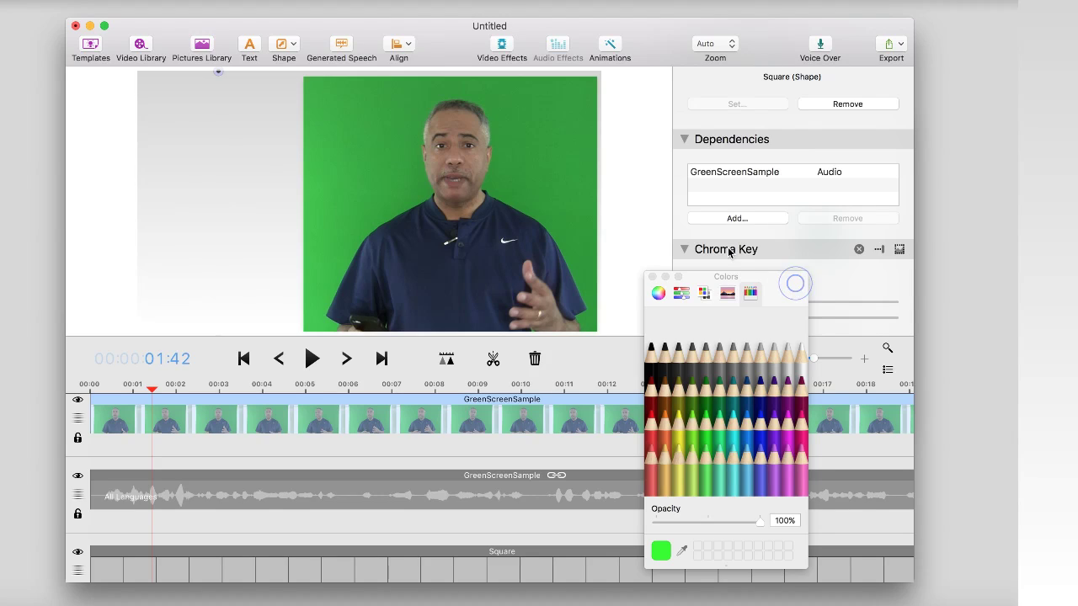
left_click_drag(707, 286, 694, 285)
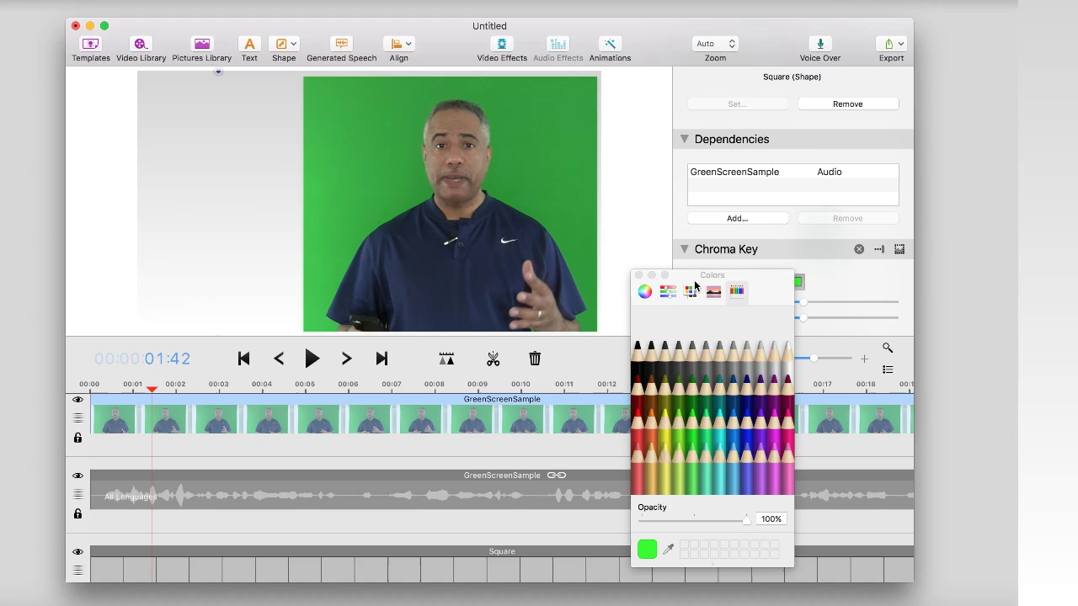
left_click(668, 550)
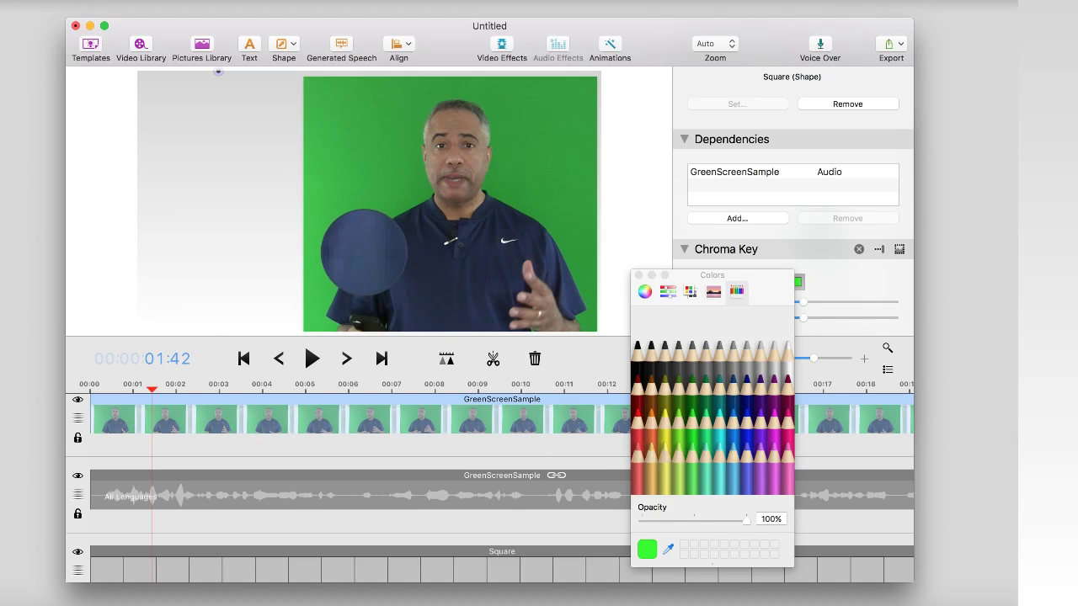
left_click(321, 277)
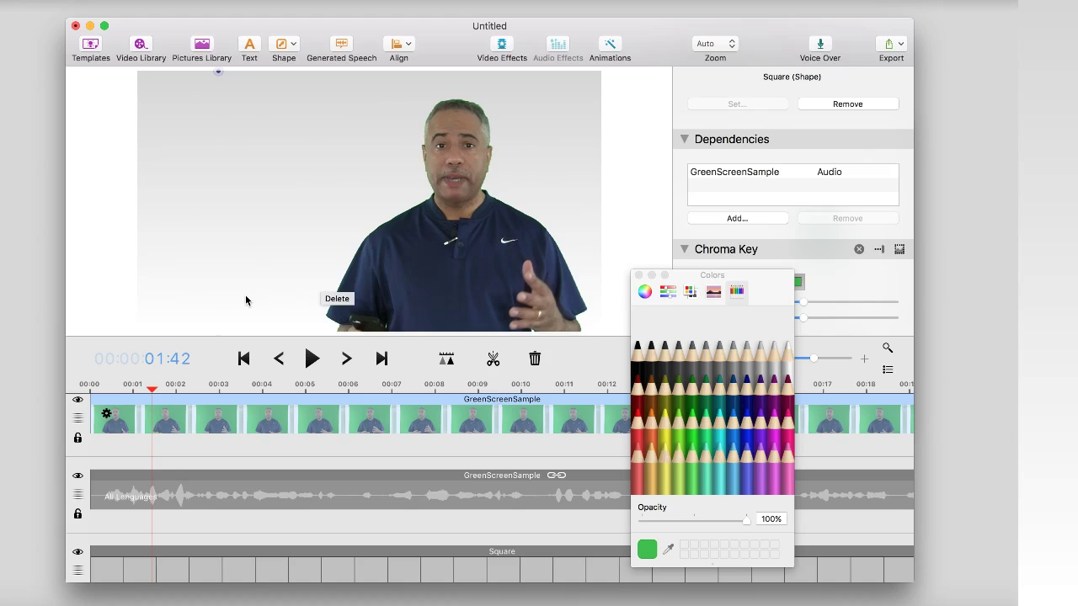
left_click(638, 275)
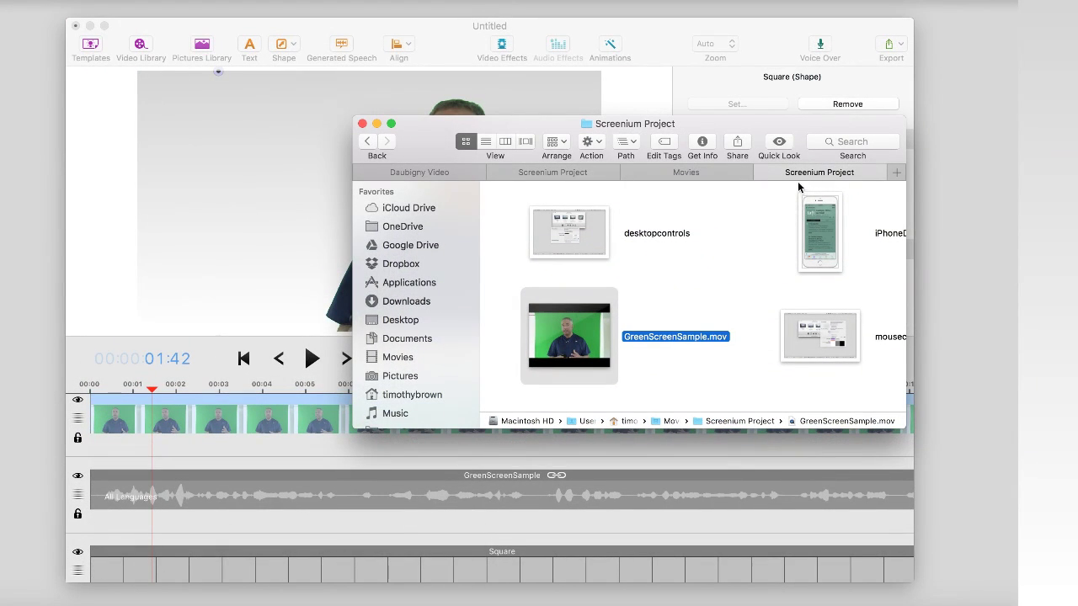
Add iPhoneDaubigny from the Finder's Screenium Project folder to the empty track below Square, leaving the canvas size as is.
scroll(430, 489, "down", 5)
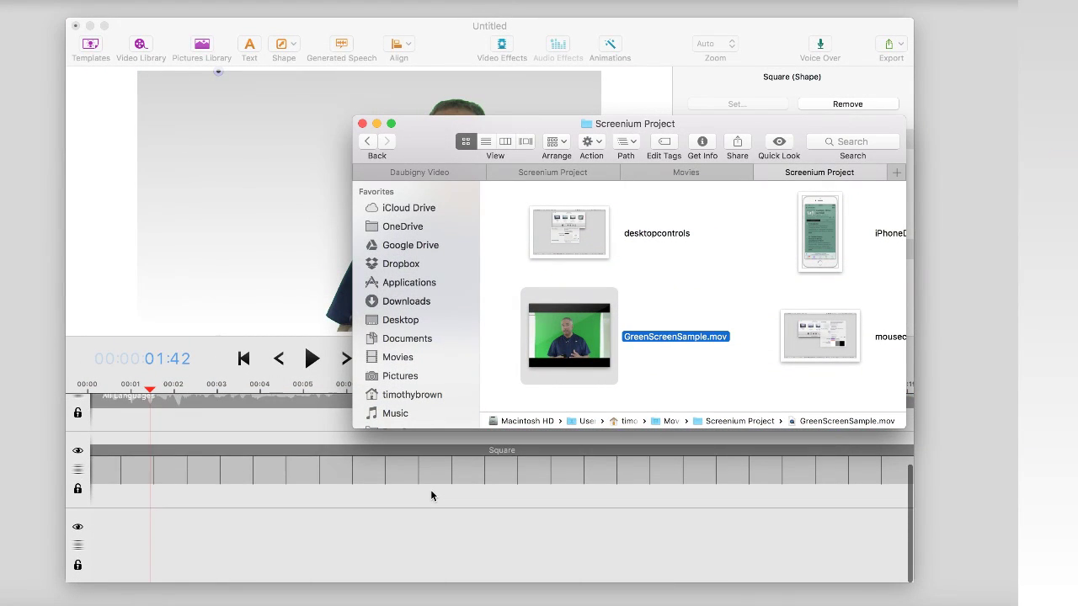
left_click_drag(821, 236, 159, 543)
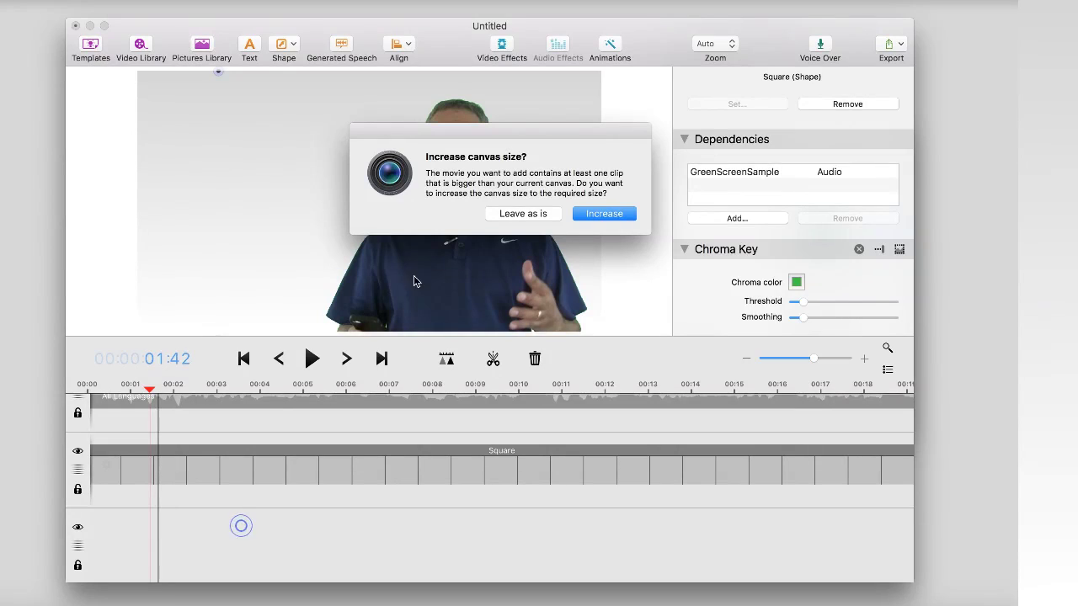
left_click(516, 211)
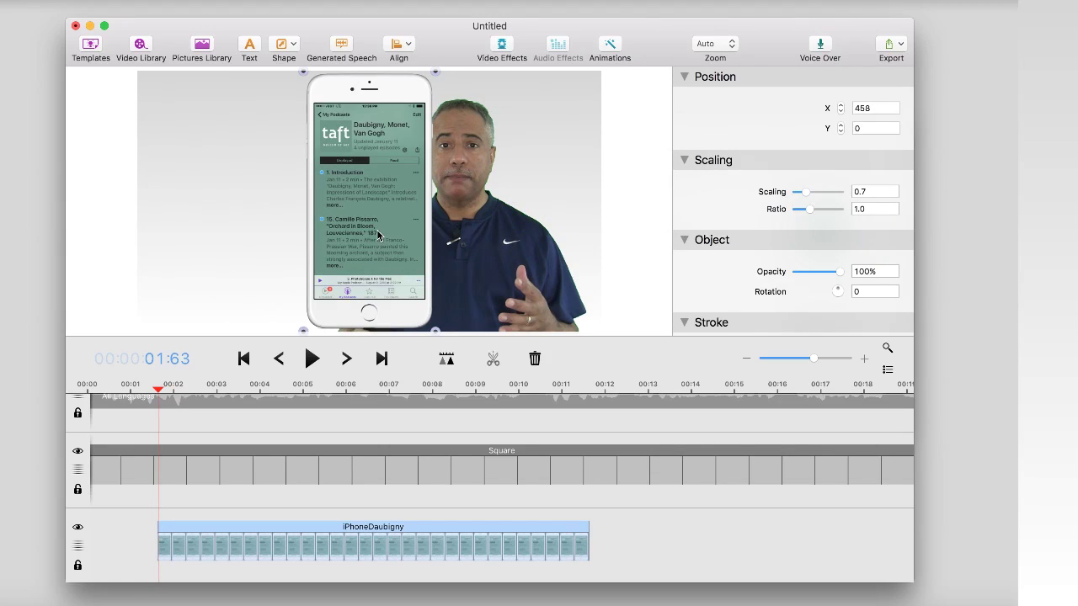
Shrink the iPhoneDaubigny image slightly, place it beside the presenter at about X 124, Y 30, and move its clip to the timeline start.
left_click_drag(380, 240, 274, 236)
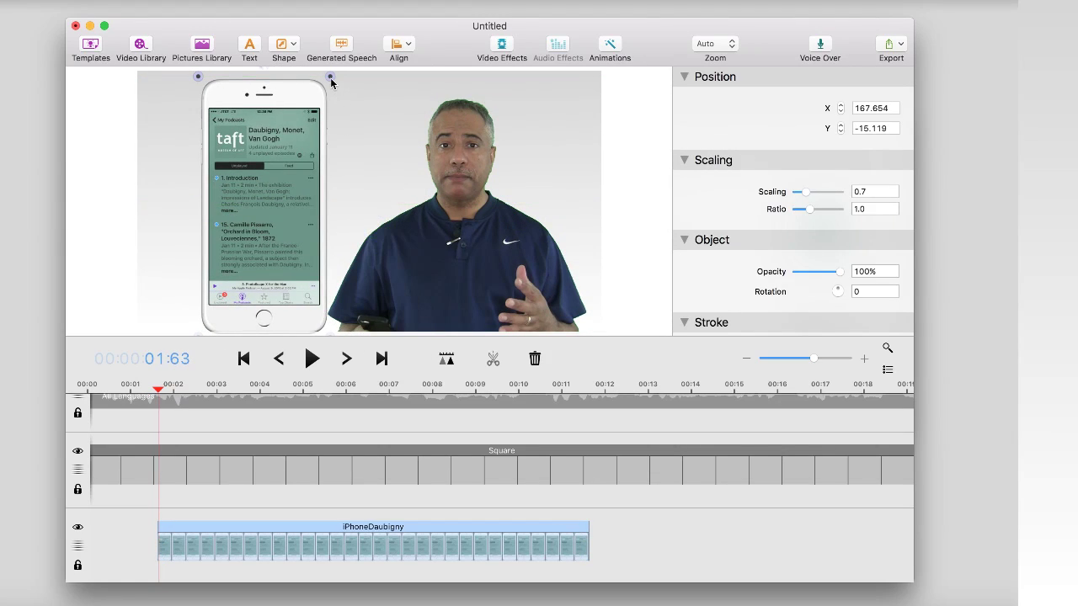
mouse_move(329, 84)
left_mouse_down()
mouse_move(313, 106)
mouse_move(319, 99)
left_mouse_up()
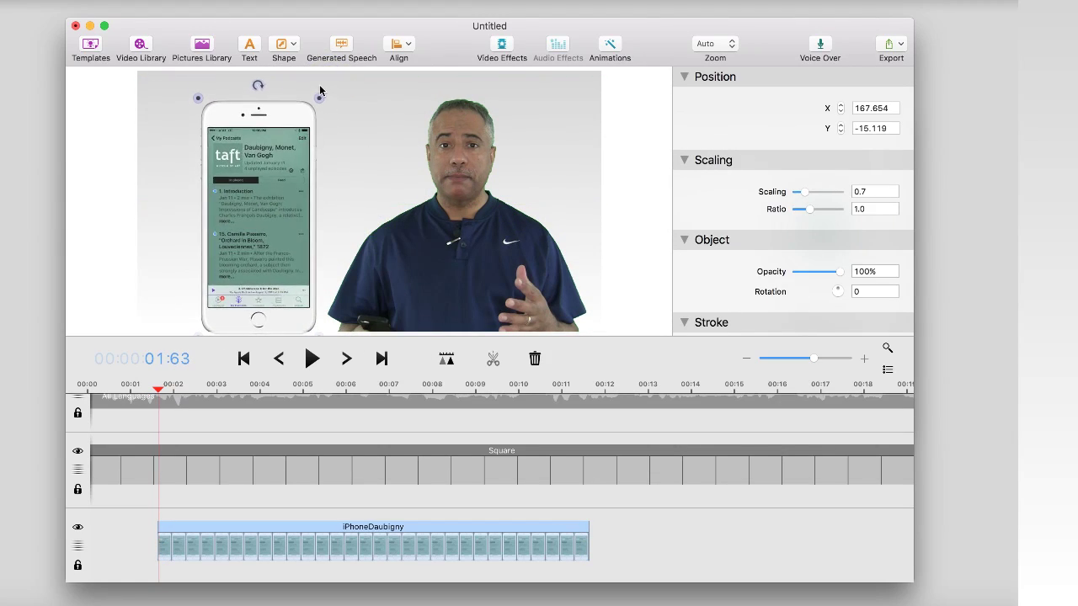
left_click_drag(266, 198, 249, 181)
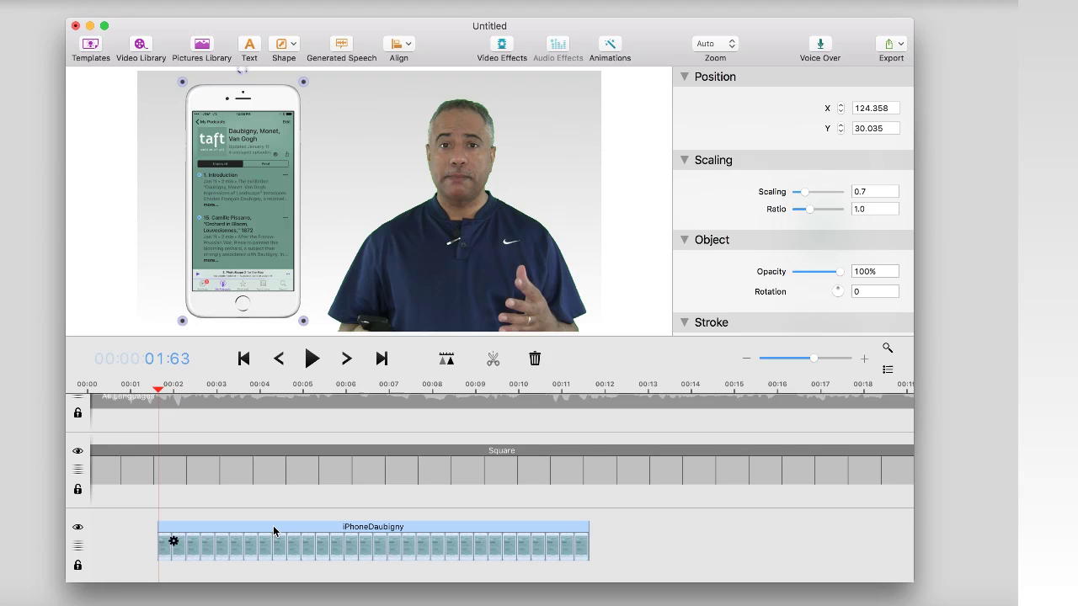
left_click_drag(268, 530, 185, 525)
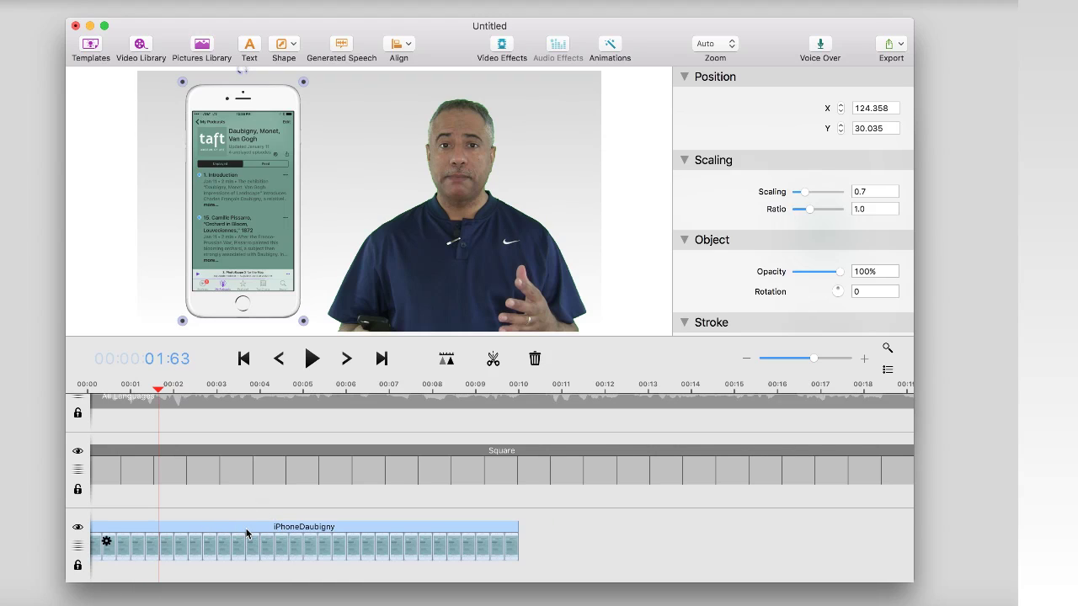
scroll(247, 533, "up", 3)
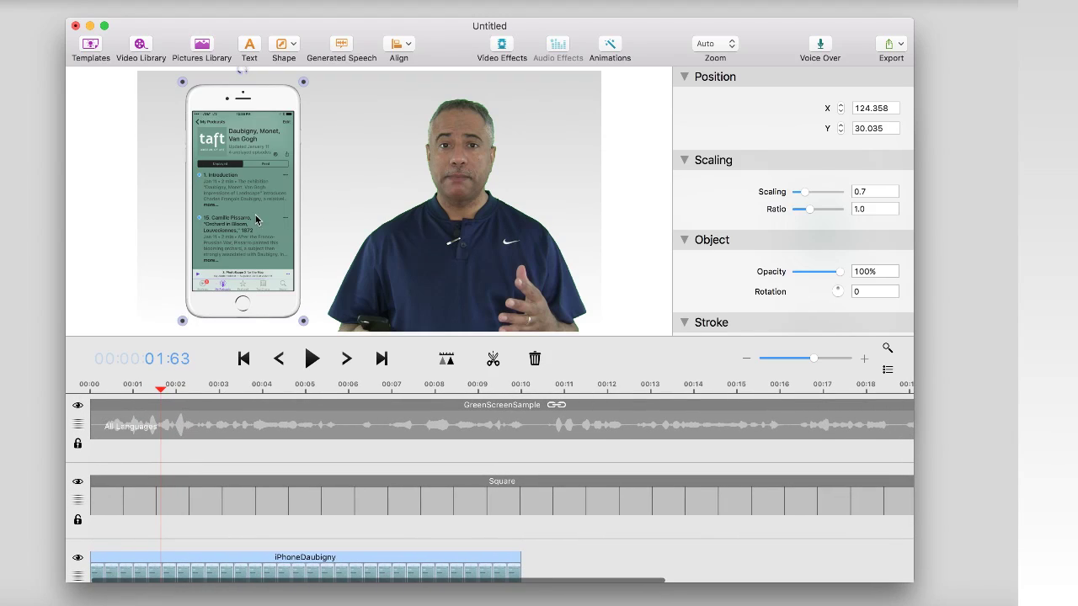
Scale the iPhoneDaubigny image down to about 0.2 and place it off the canvas at about X -154, Y 242.
left_click_drag(255, 215, 147, 213)
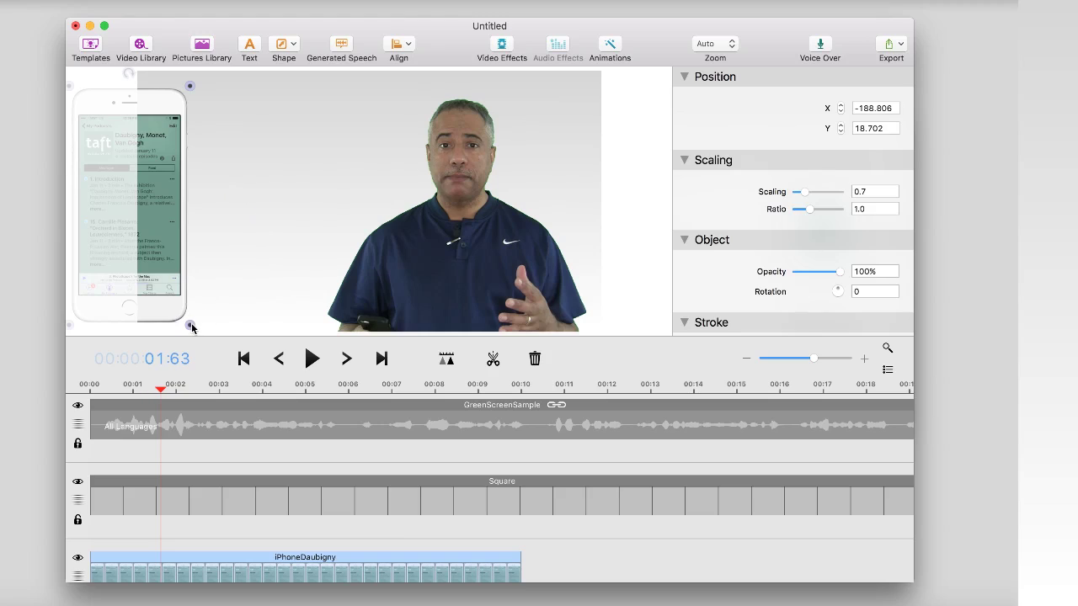
left_click_drag(192, 327, 127, 204)
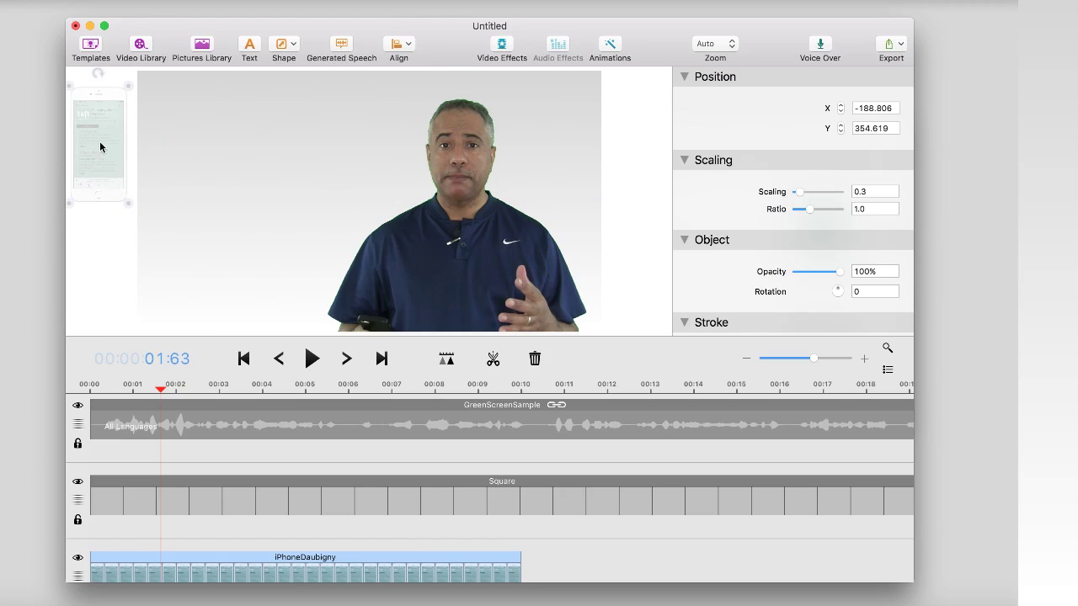
left_click_drag(99, 147, 99, 199)
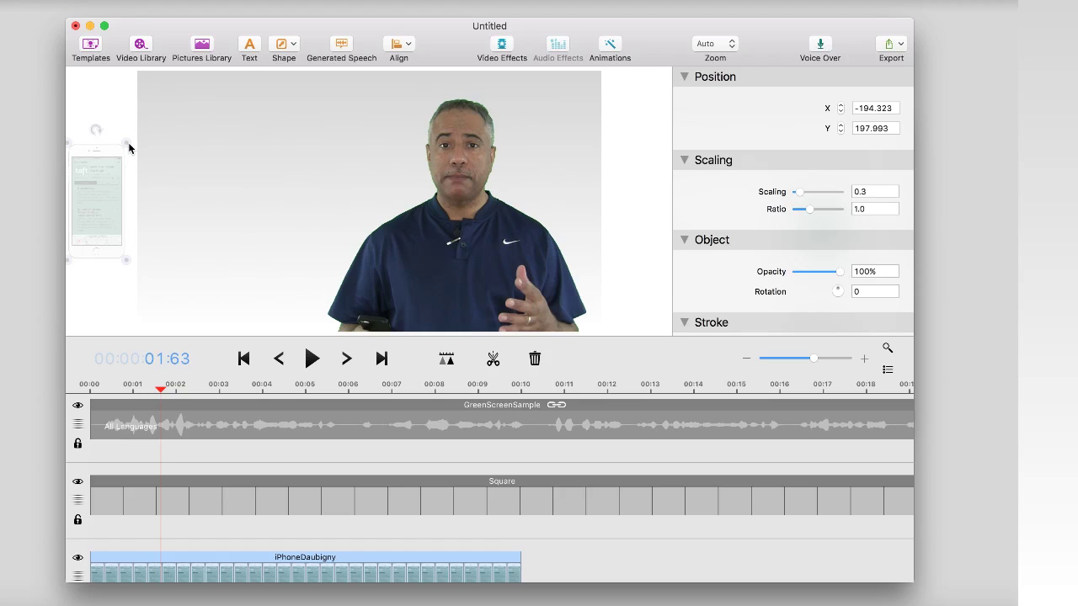
left_click_drag(127, 145, 101, 208)
Add an animation marker to the iPhoneDaubigny clip at 01:63.
left_click(161, 391)
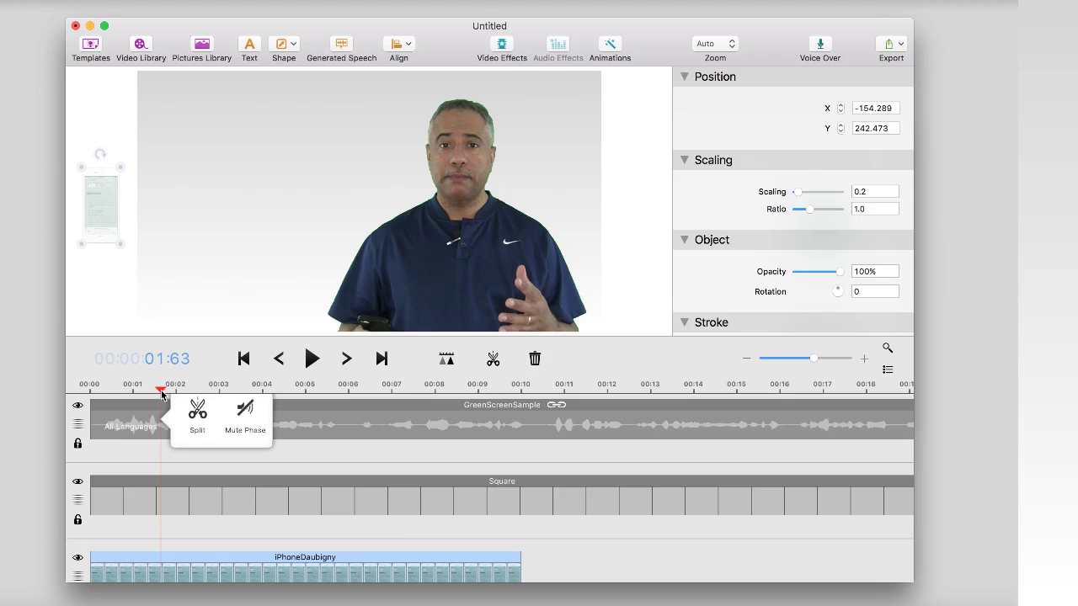
left_click(164, 557)
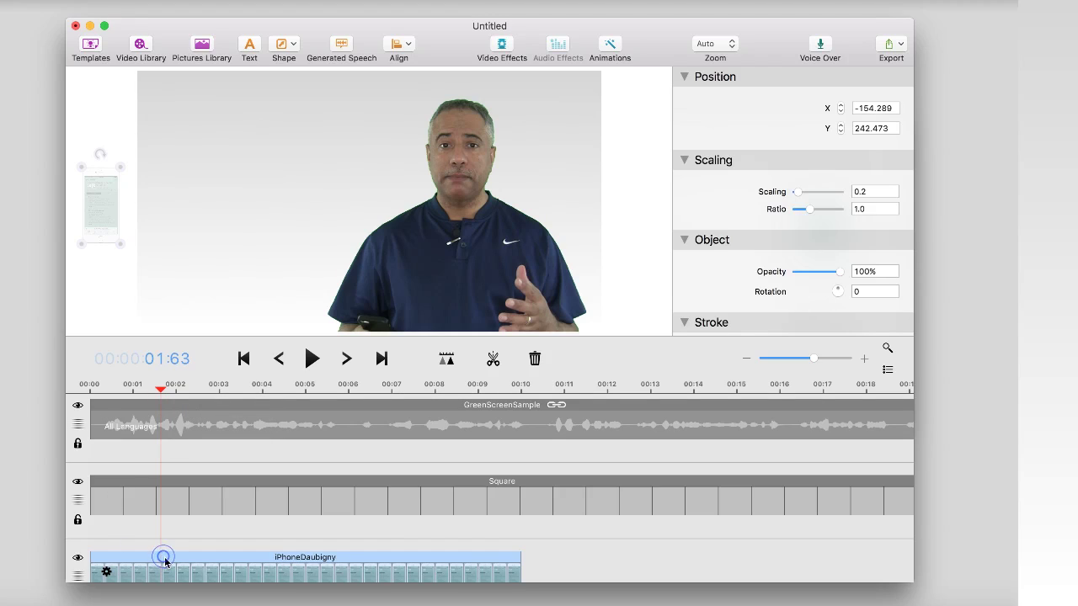
left_click(163, 395)
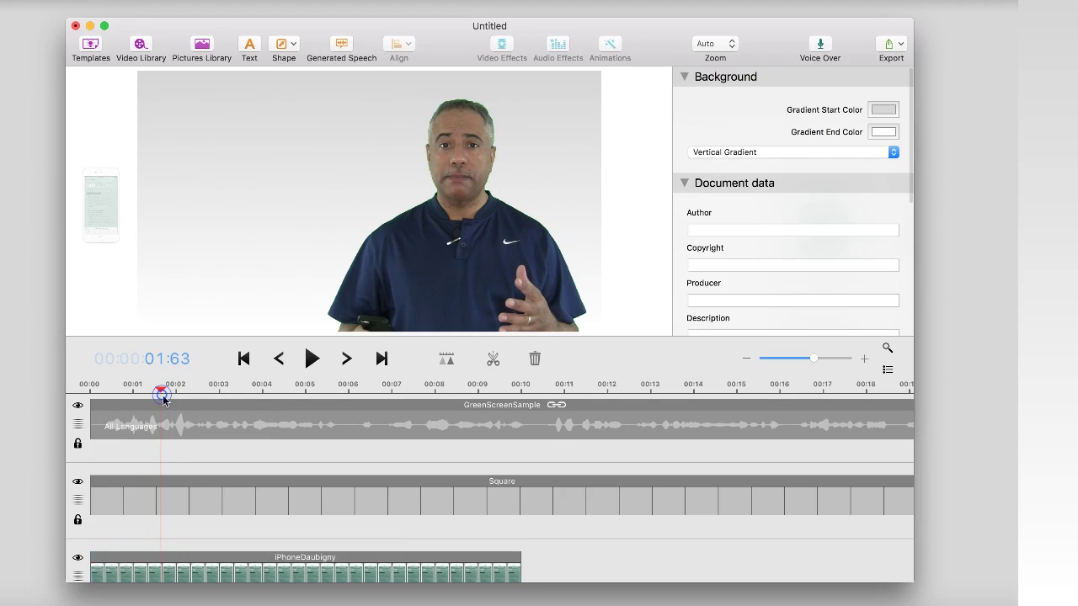
left_click(168, 568)
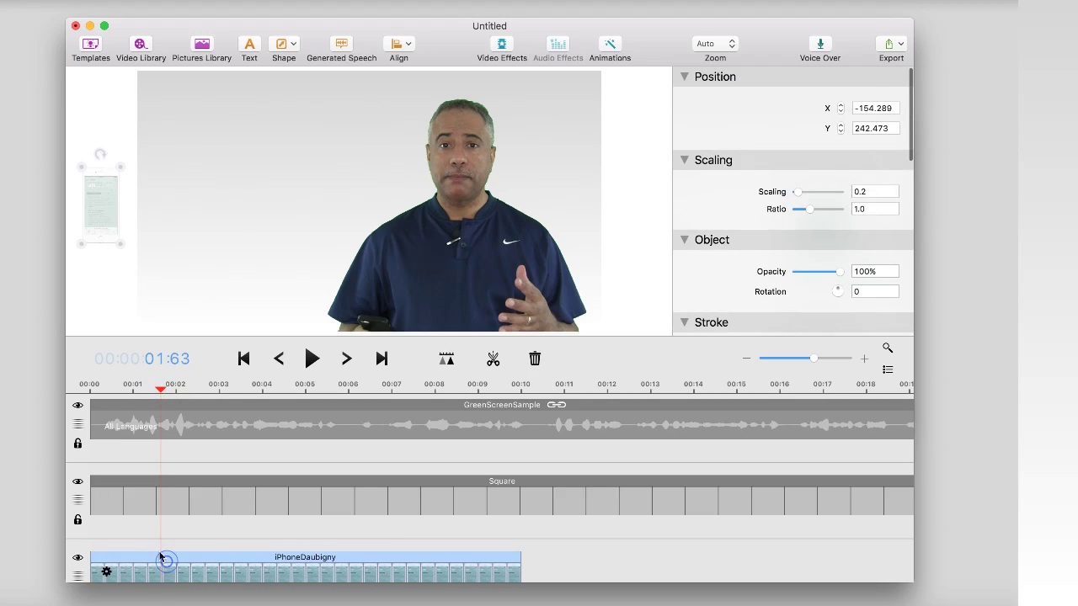
left_click(163, 395)
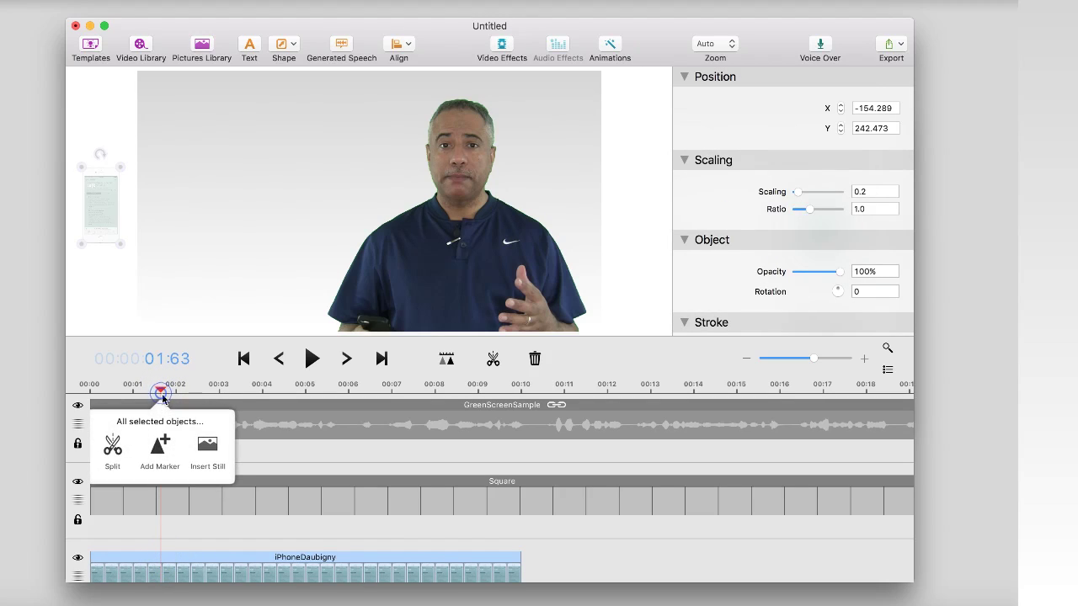
left_click(160, 455)
Add a second marker to the iPhoneDaubigny clip at about 02:99.
scroll(177, 534, "down", 2)
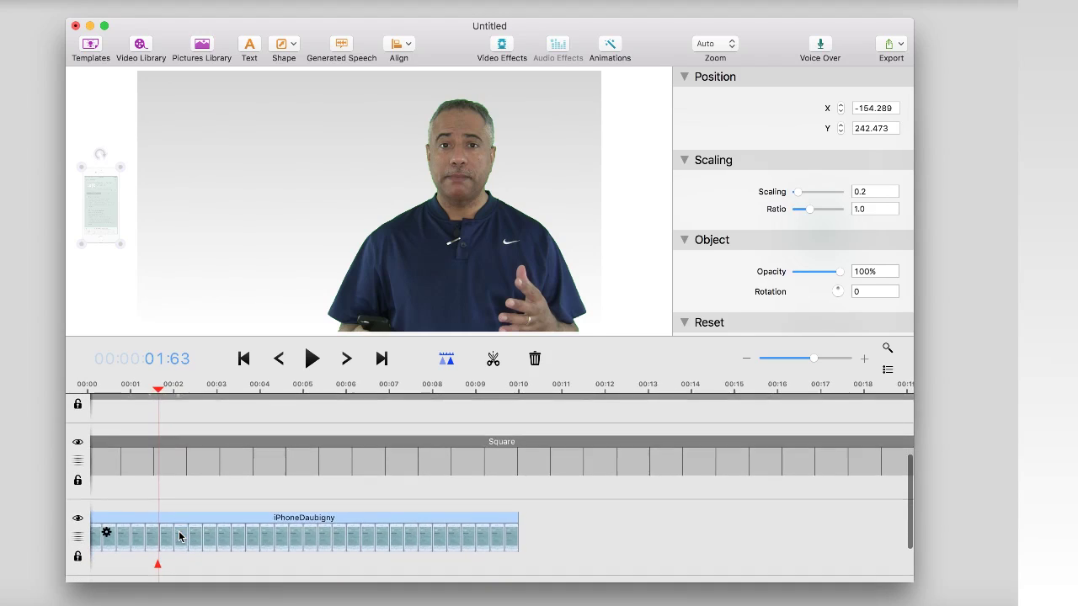
scroll(179, 536, "down", 1)
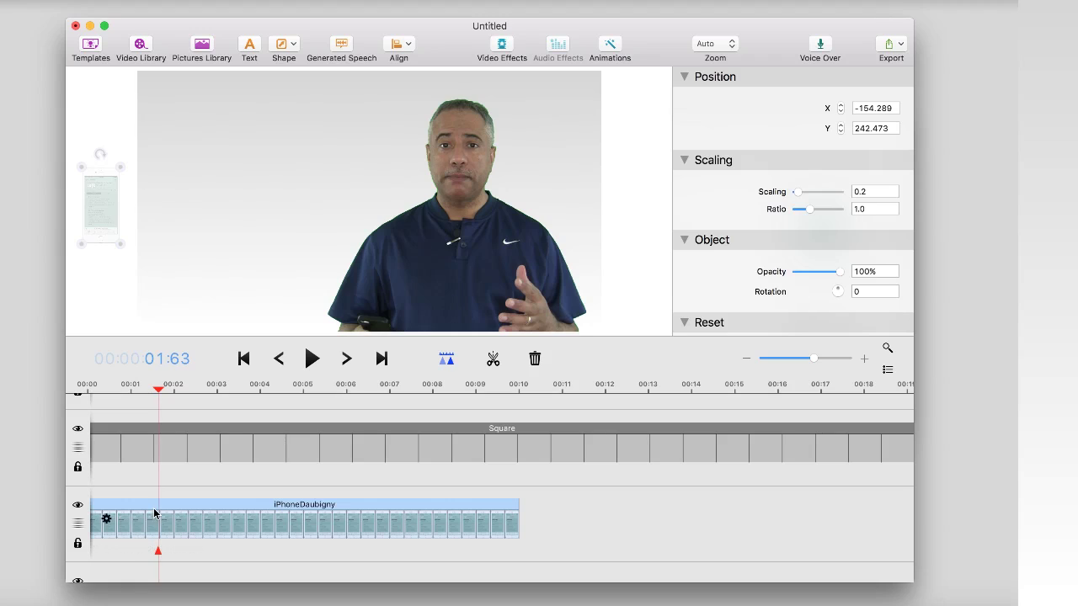
left_click_drag(161, 396, 219, 400)
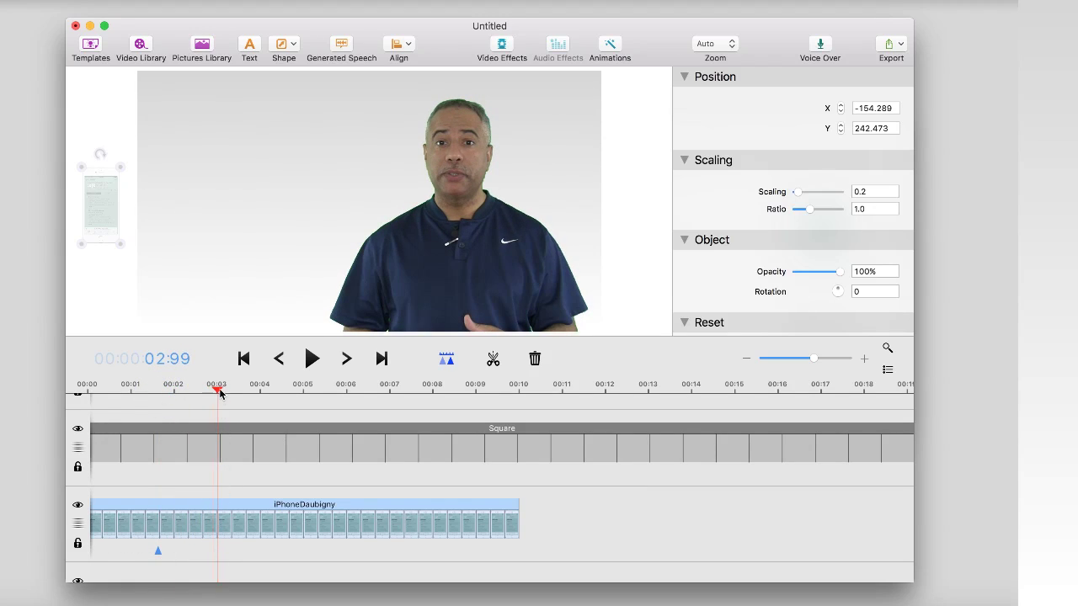
left_click(217, 389)
left_click(216, 443)
At the second marker, enlarge the iPhoneDaubigny image to about 0.6 and place it beside the presenter at about X 145, Y 57.
left_click_drag(103, 204, 238, 205)
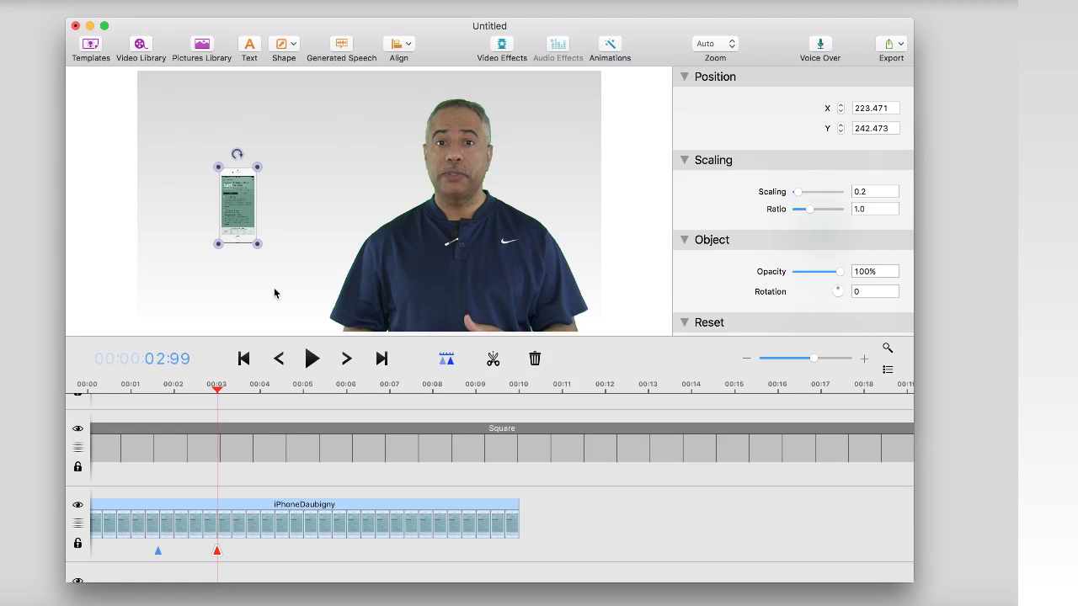
left_click_drag(257, 243, 319, 308)
left_click_drag(287, 238, 254, 228)
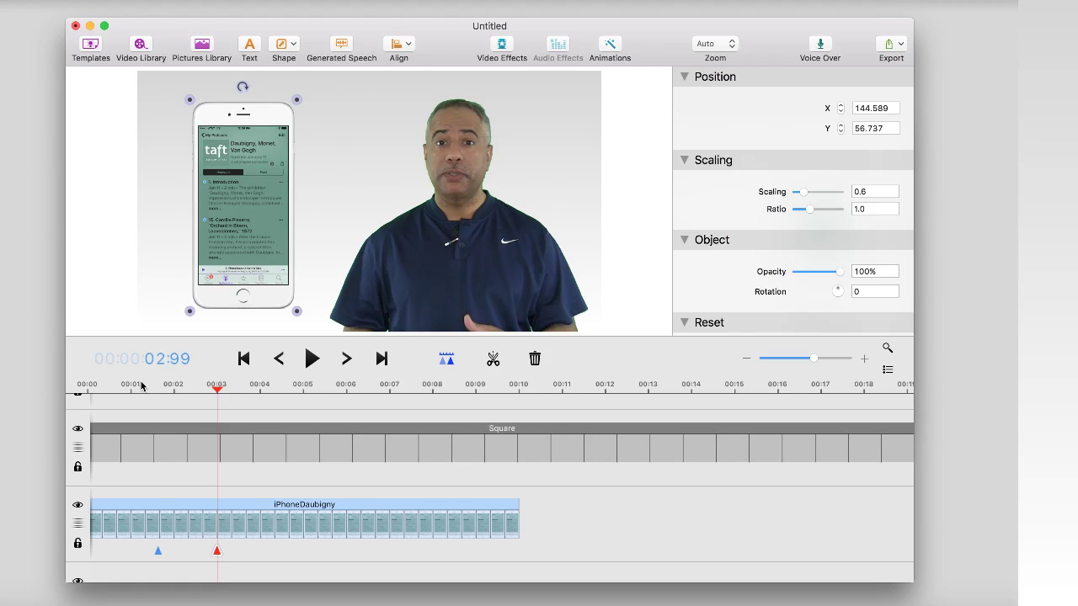
Play the composition from before the first marker to preview the phone's fly-in animation, and stop playback past the second marker.
left_click(117, 392)
key("space")
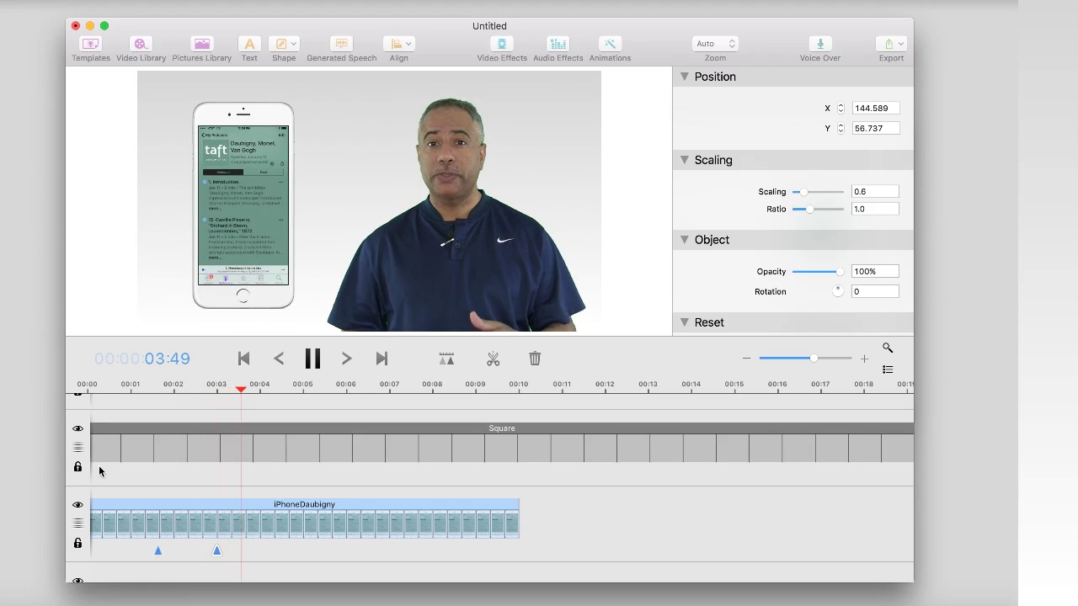
key("space")
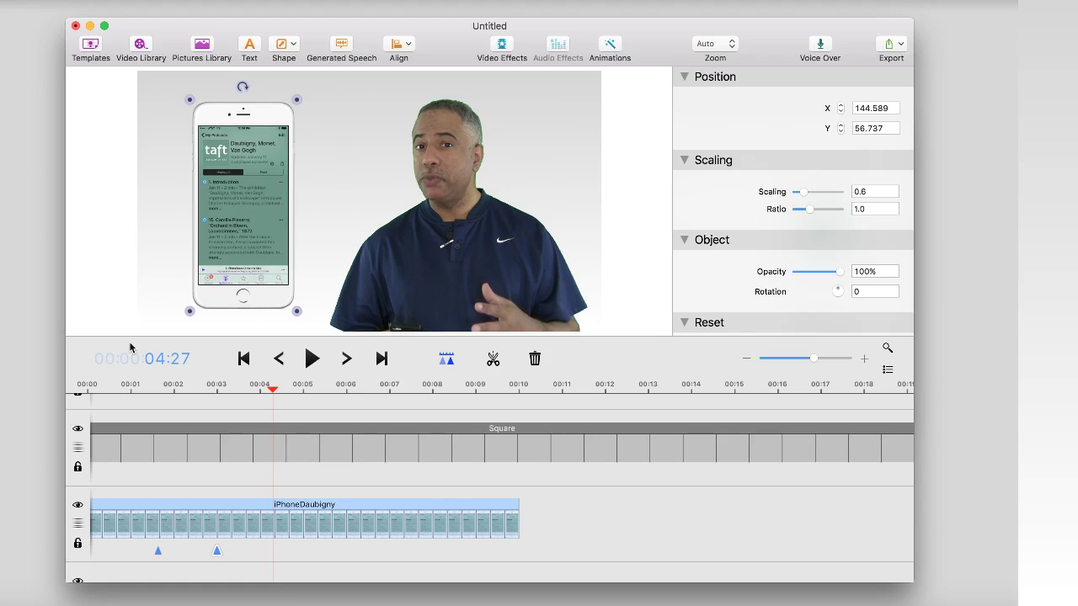
Browse the templates to the Texts group and choose Fancy Flying Text Light for the composition at 04:27.
left_click(94, 49)
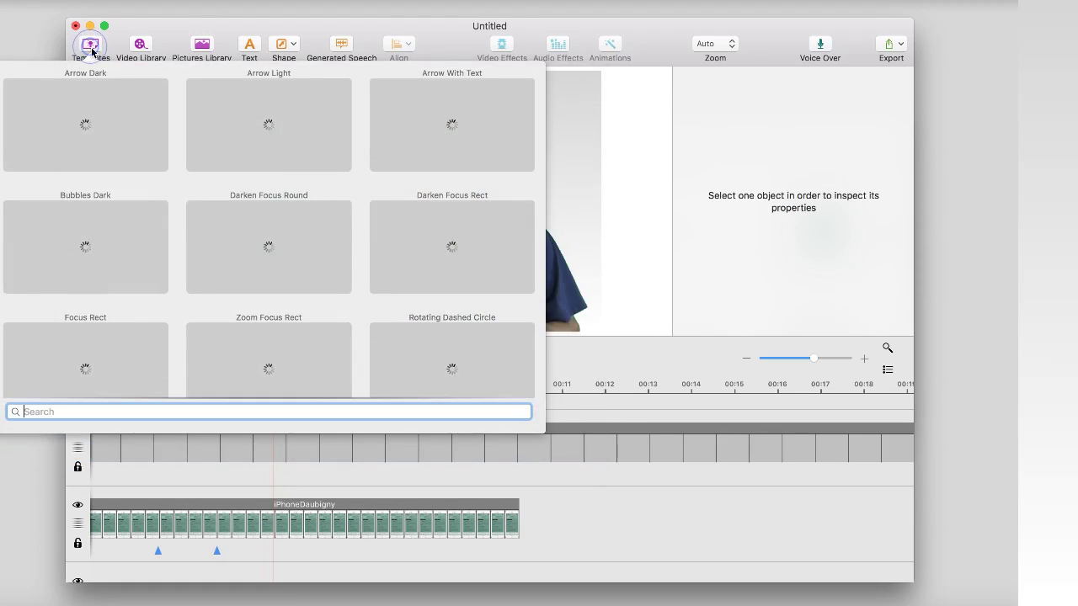
scroll(232, 203, "down", 10)
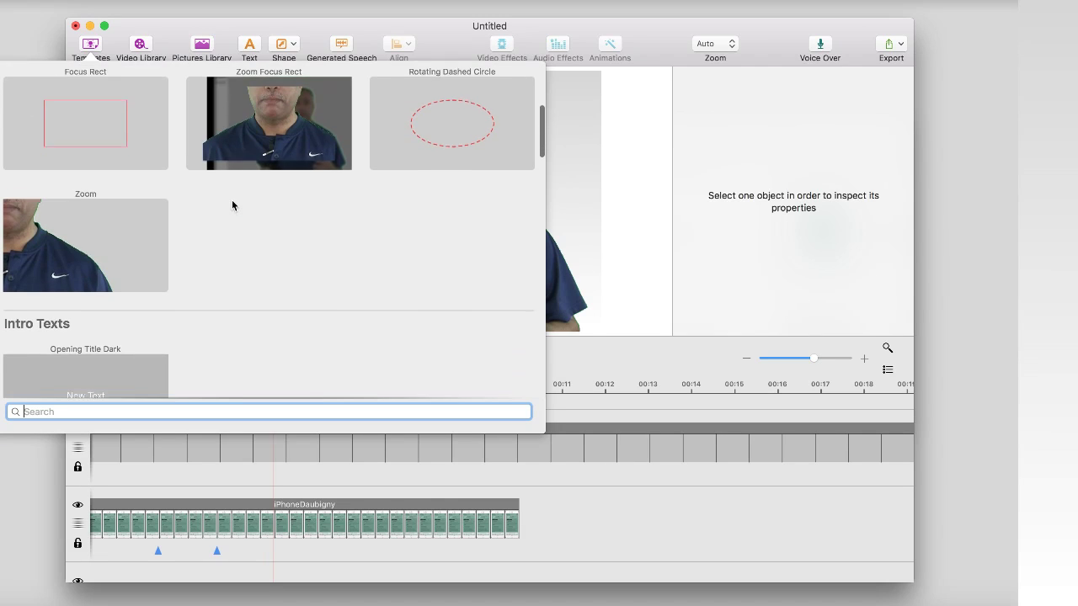
scroll(232, 204, "down", 10)
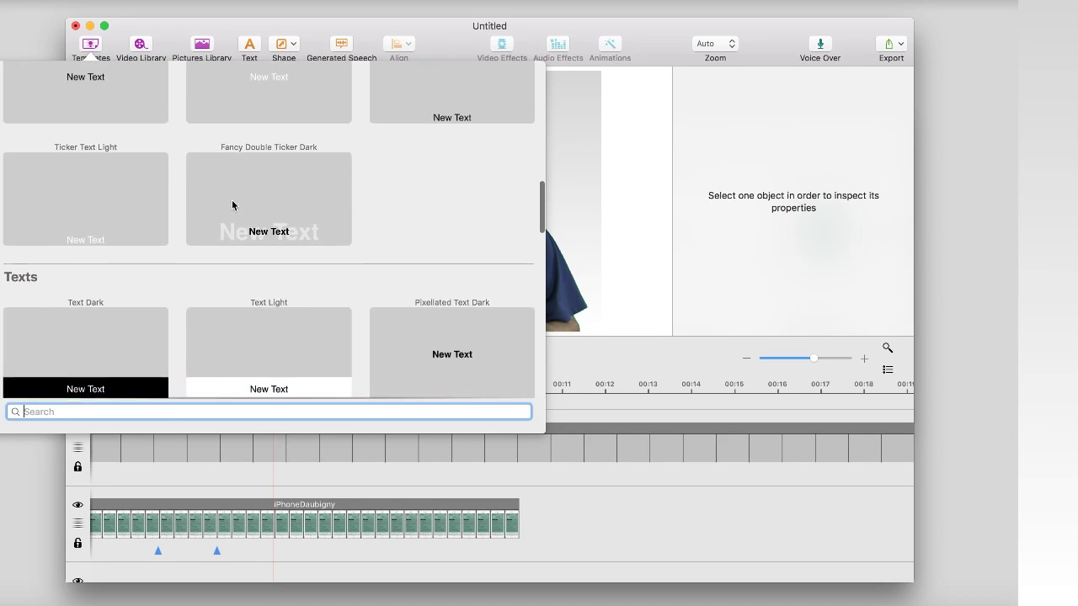
scroll(232, 204, "down", 2)
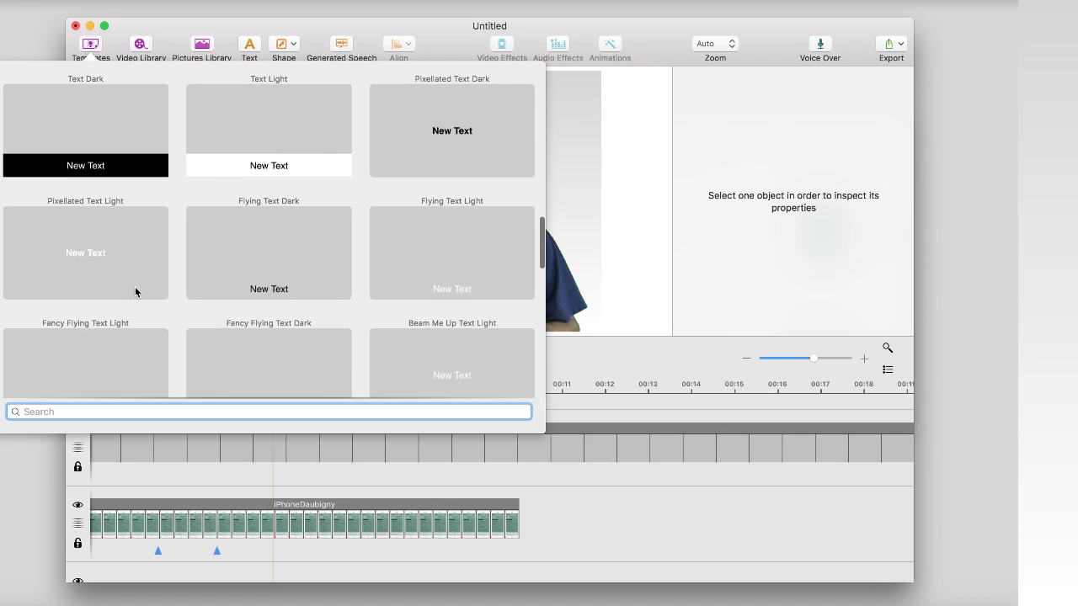
scroll(134, 291, "down", 2)
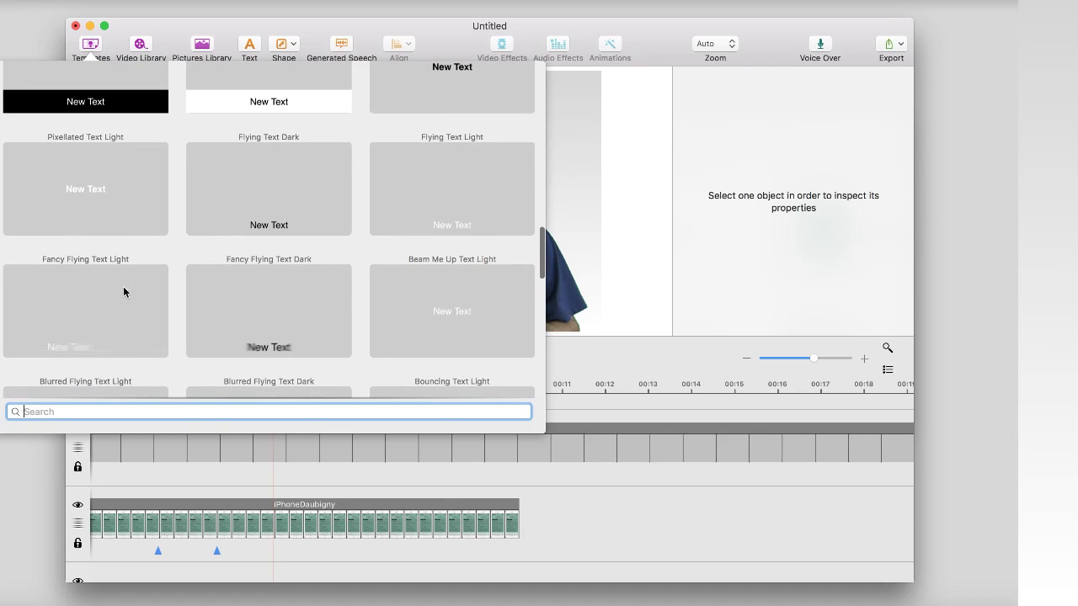
double_click(68, 284)
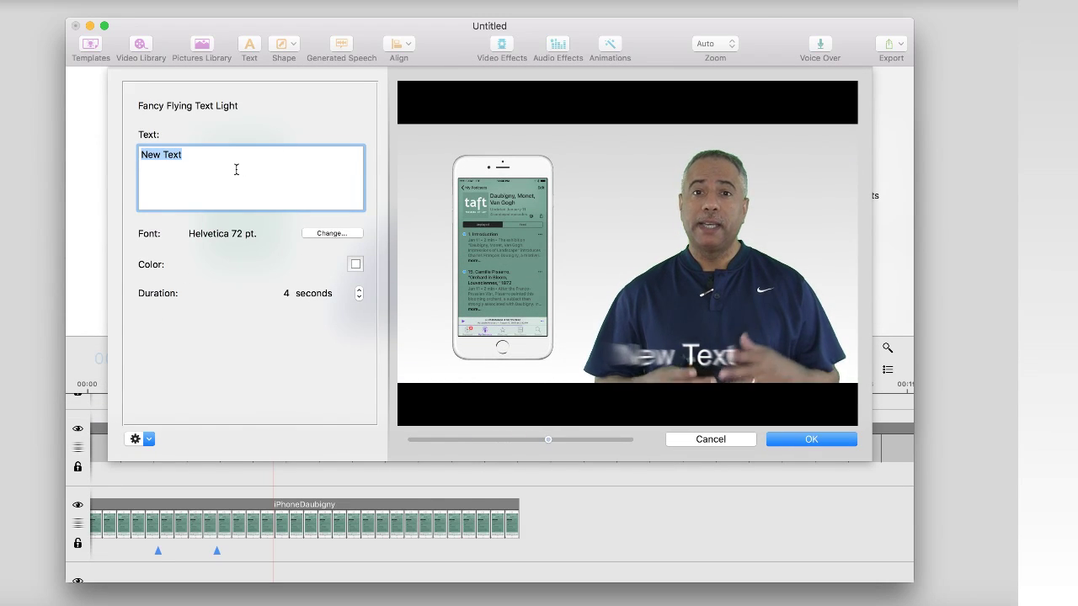
Set the template's text to "MY APPLE PODCAST" and add the title to the timeline.
type("MY")
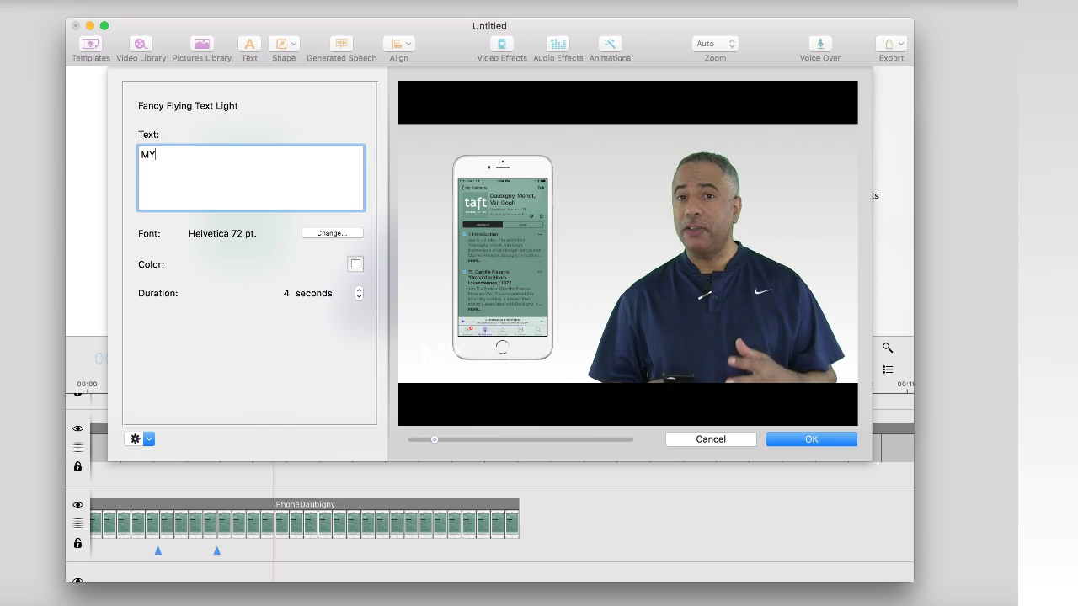
type(" APPLE PODCAST")
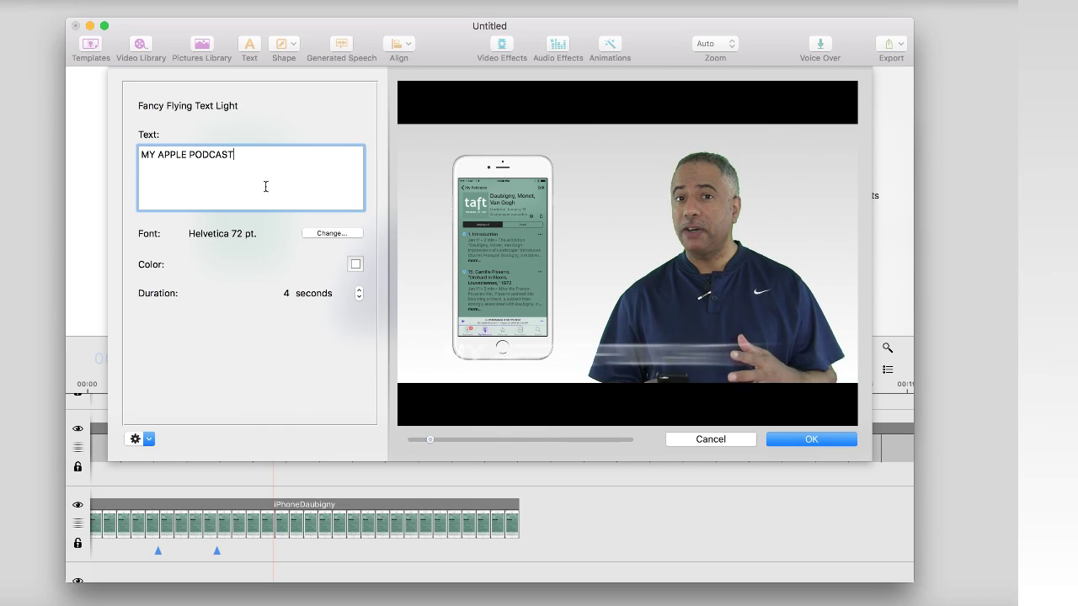
left_click(837, 441)
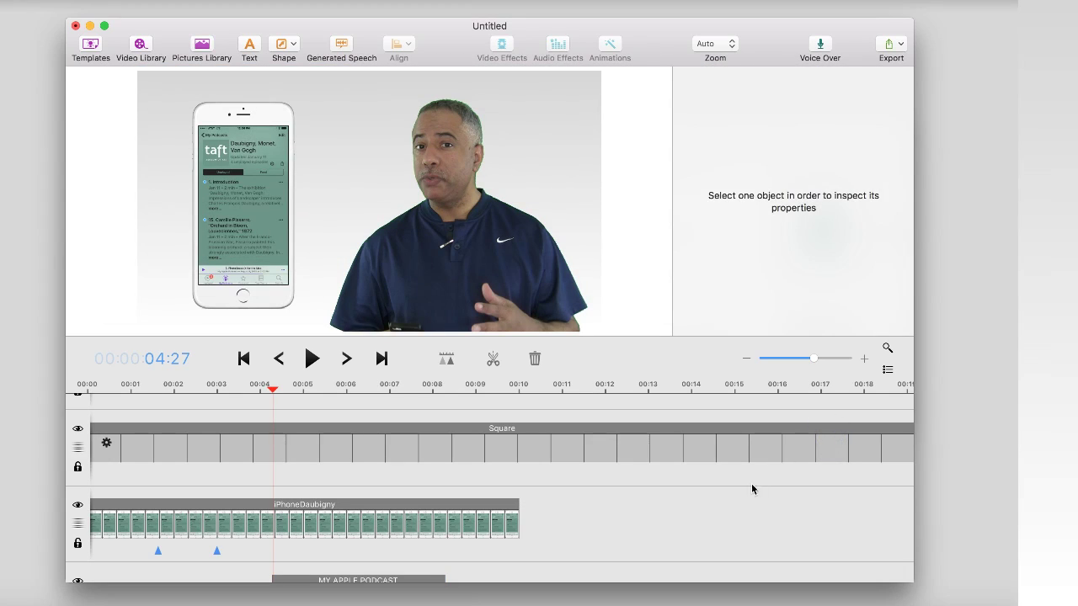
Play the composition from 01:50 to preview the phone animation and flying title, stopping after the title clip ends.
scroll(528, 506, "down", 3)
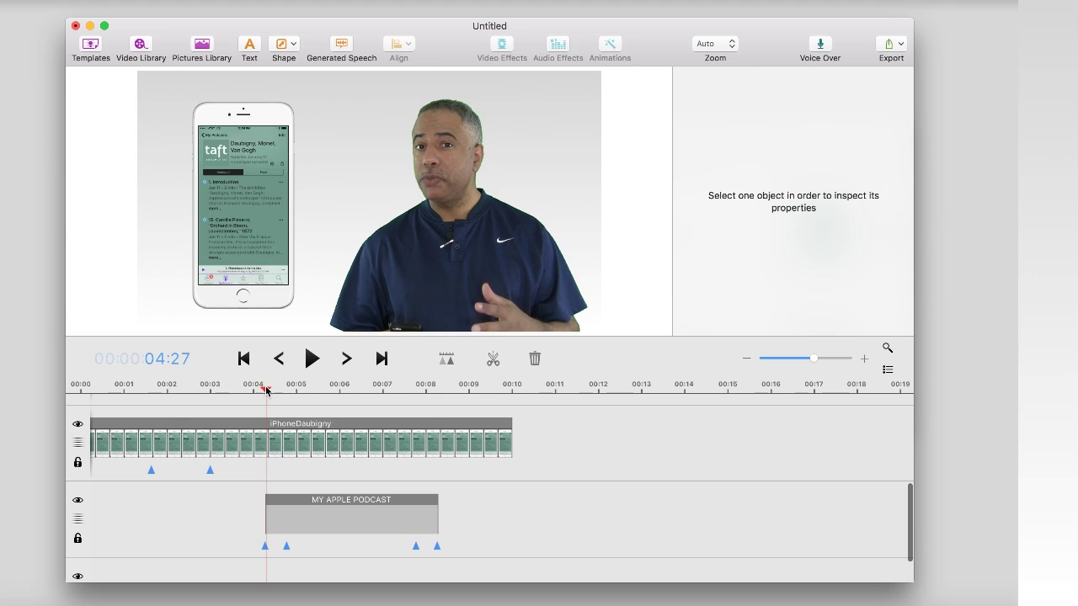
left_click_drag(265, 388, 145, 398)
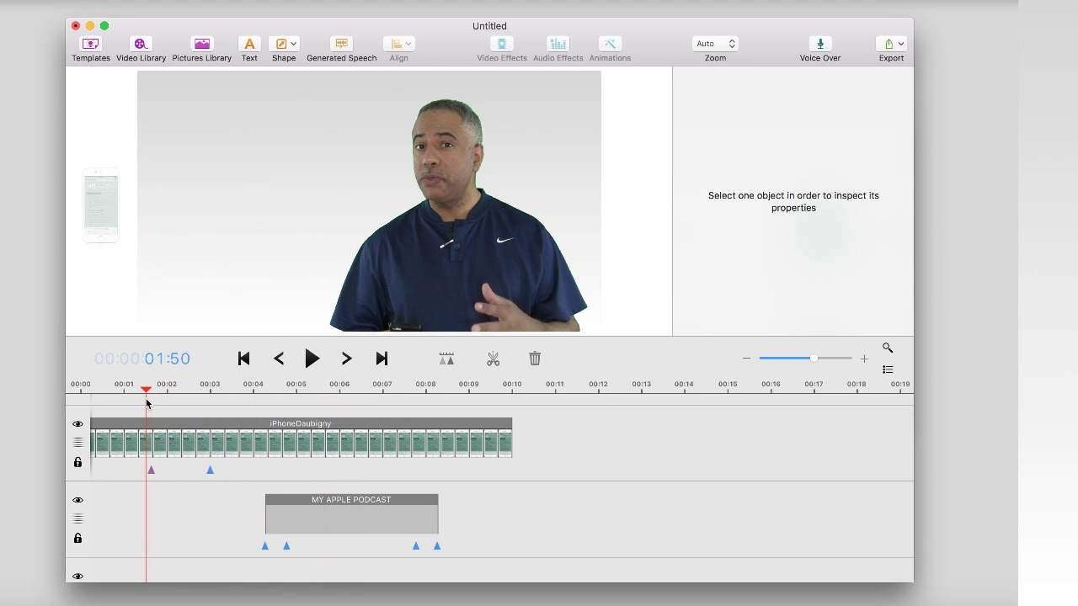
key("space")
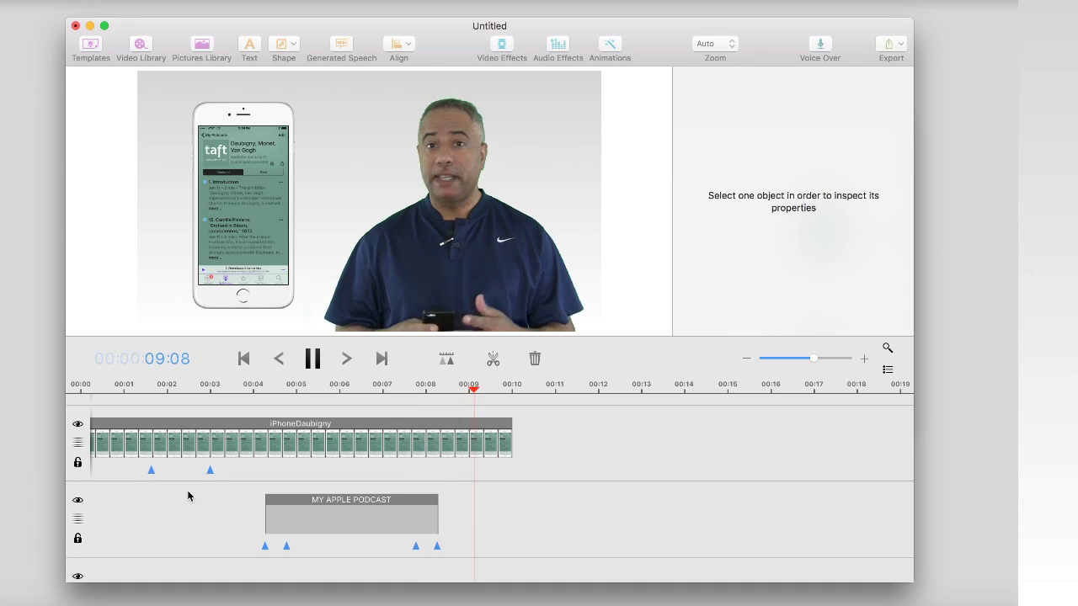
key("space")
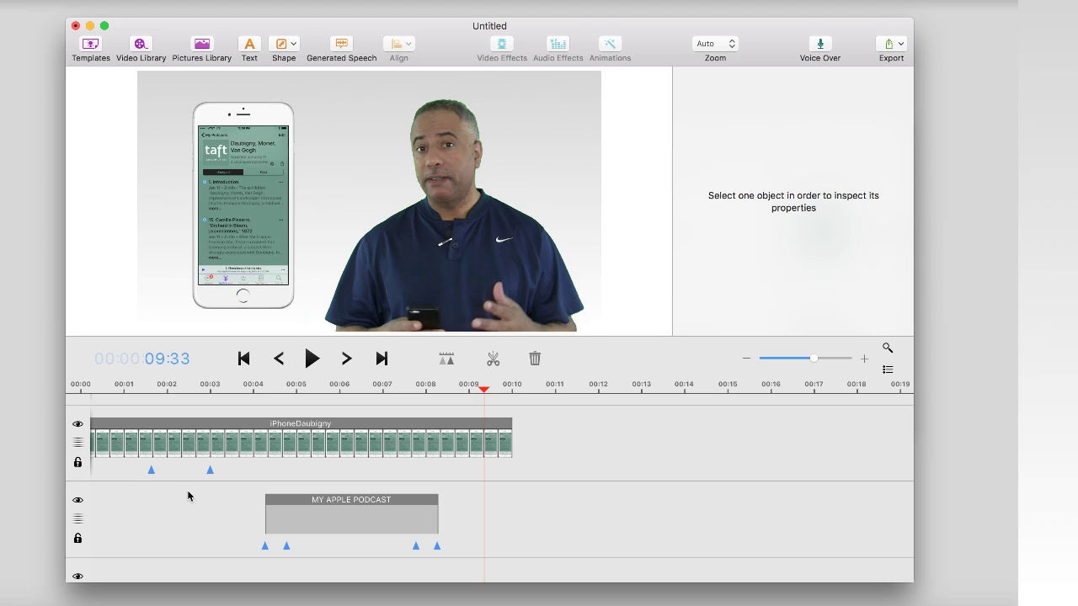
Place the playhead at 02:43, between the phone clip's two markers, and choose the Darken Focus Round template.
mouse_move(151, 442)
left_click_drag(118, 387, 209, 402)
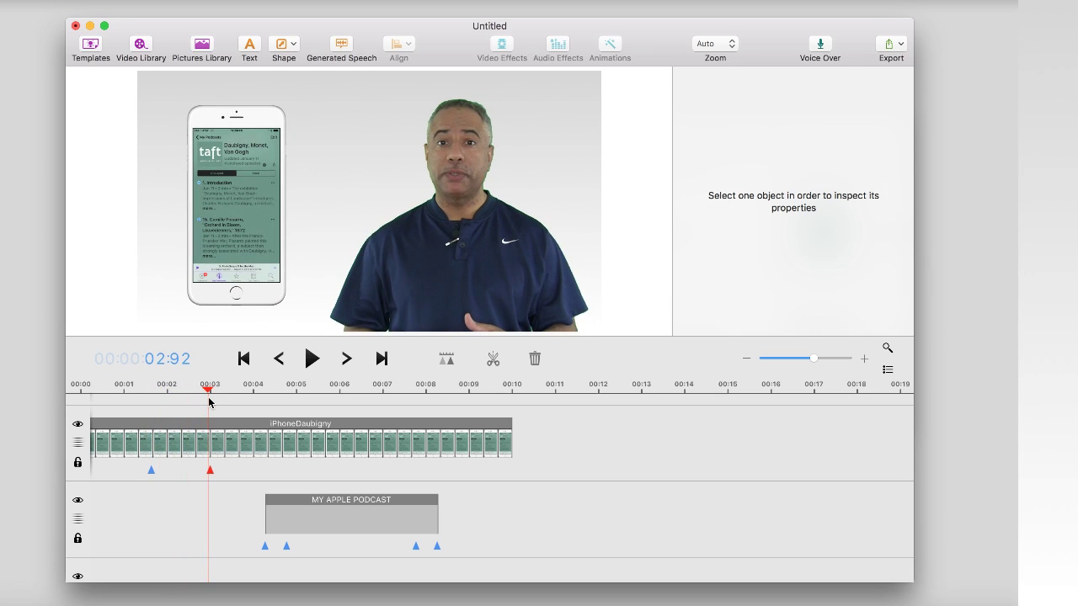
mouse_move(208, 403)
left_mouse_down()
mouse_move(196, 391)
mouse_move(194, 407)
left_mouse_up()
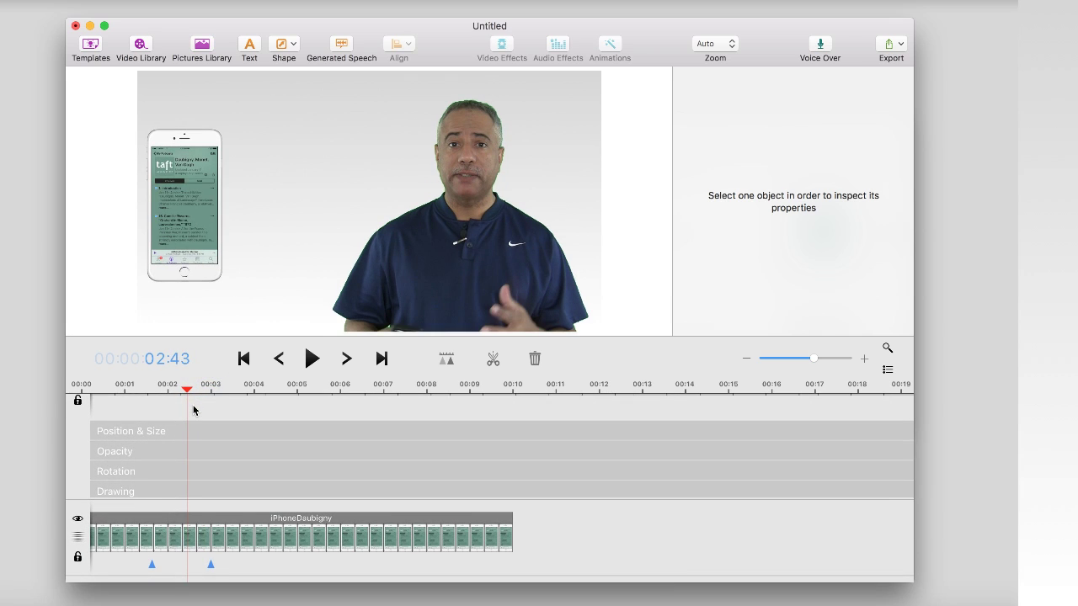
left_click(192, 404)
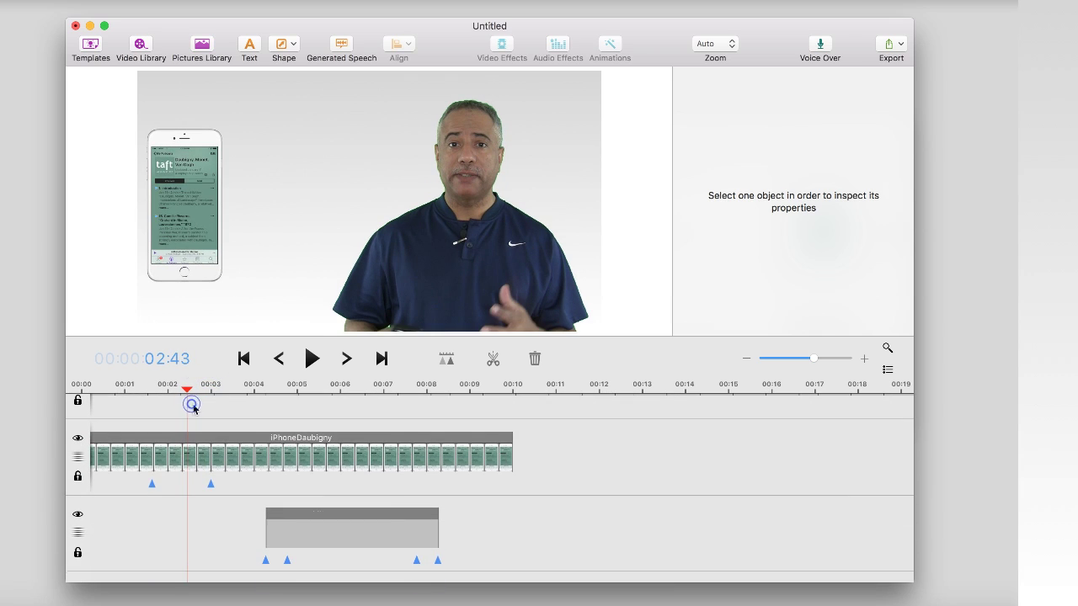
left_click(91, 44)
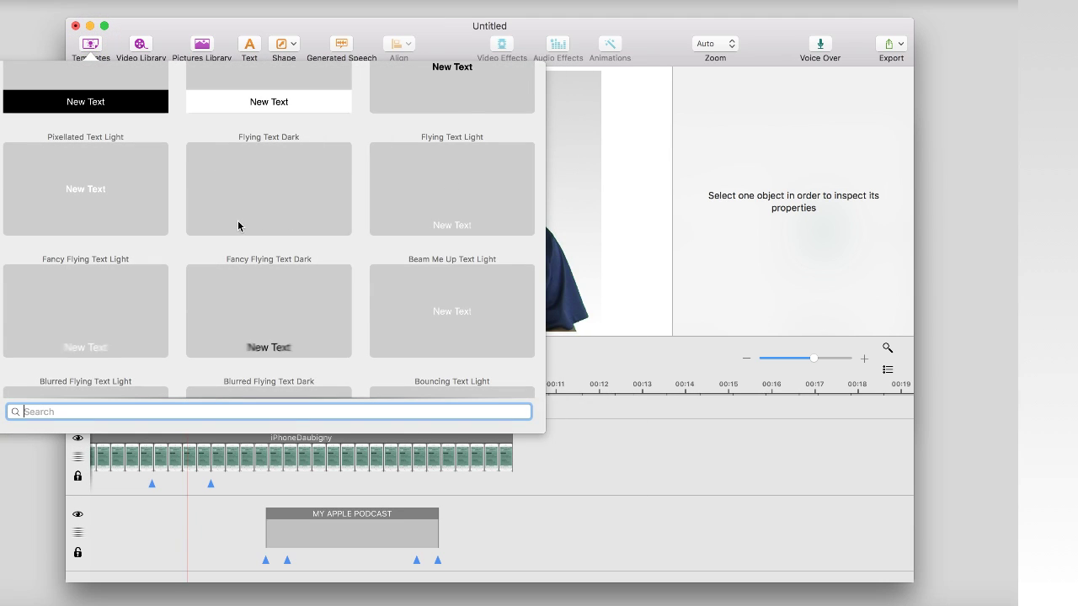
scroll(238, 225, "up", 10)
scroll(237, 221, "up", 5)
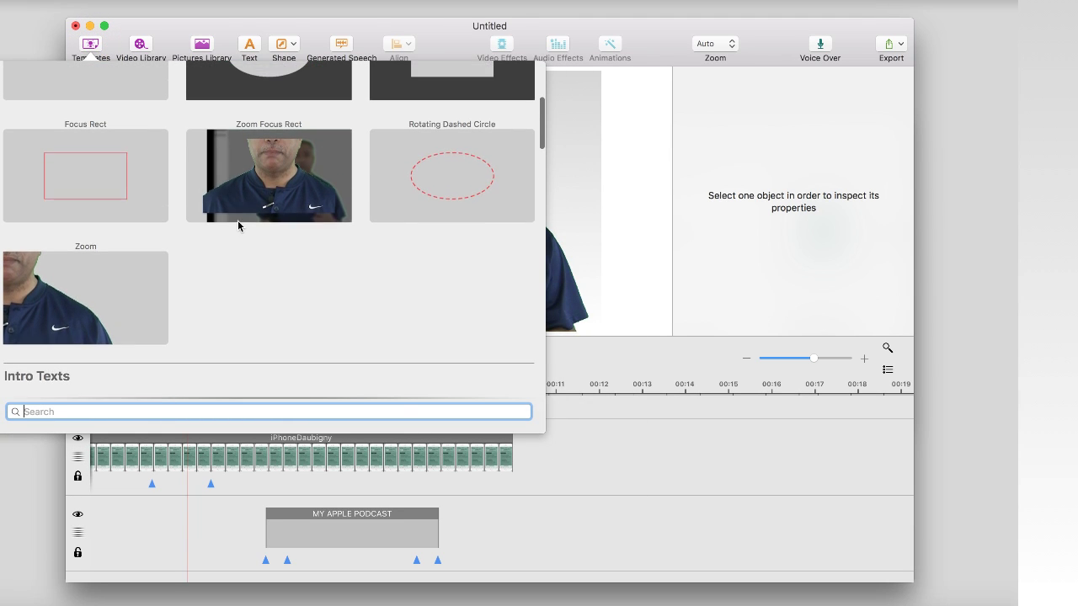
left_click(263, 200)
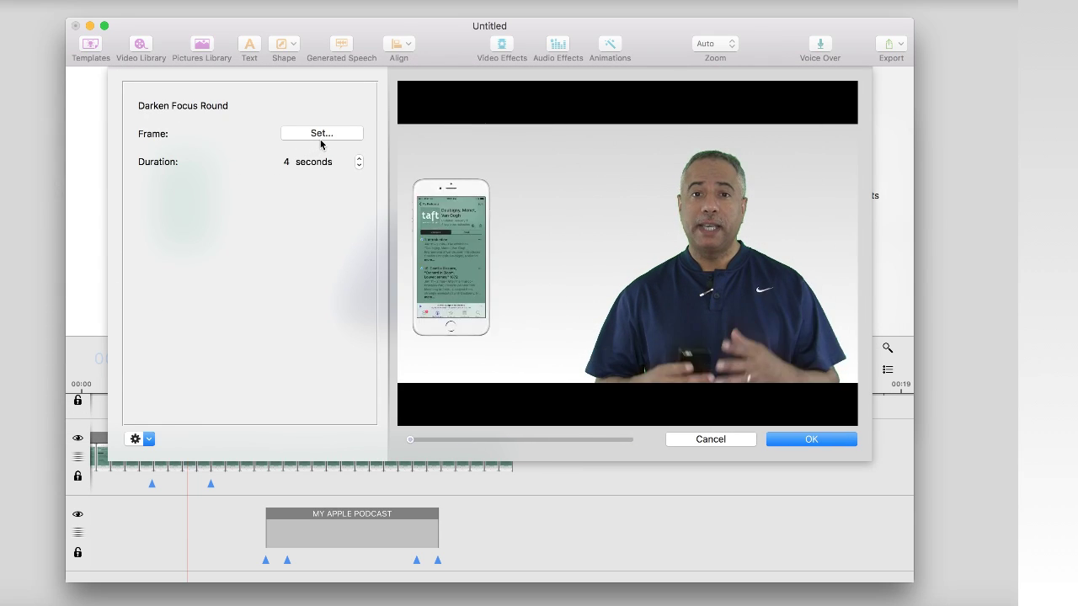
Move and resize the template's focus frame to surround the phone beside the presenter, and add the darken effect to the timeline.
left_click(327, 135)
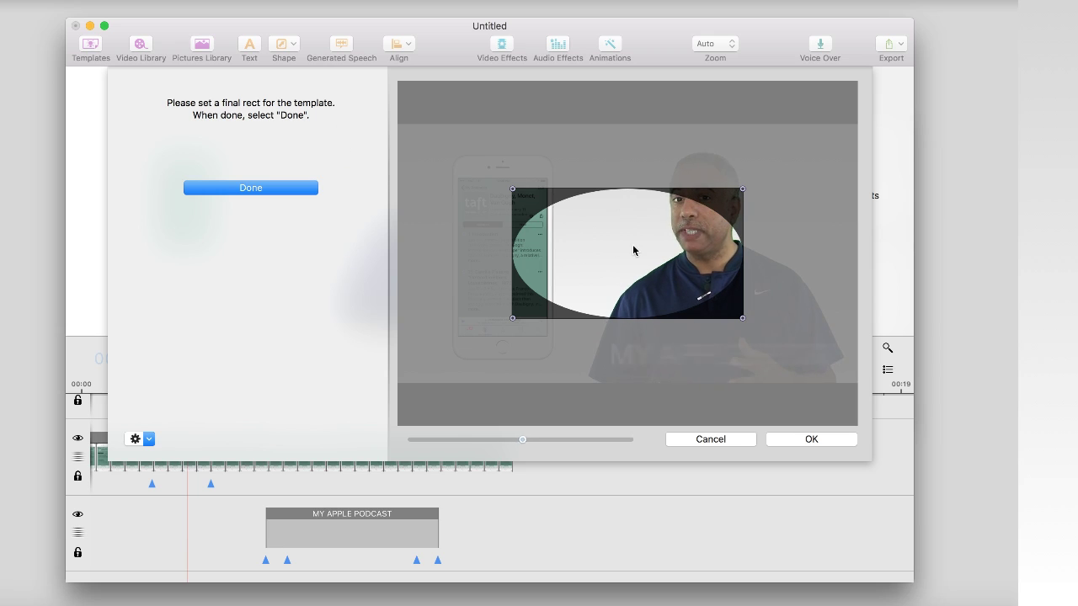
left_click_drag(632, 246, 533, 190)
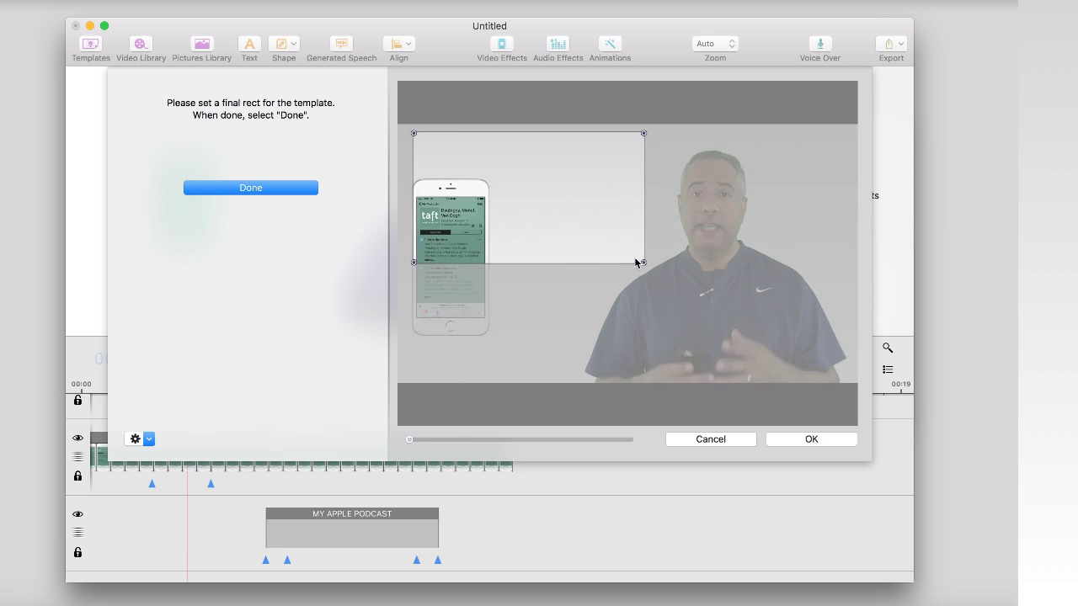
left_click_drag(643, 262, 615, 384)
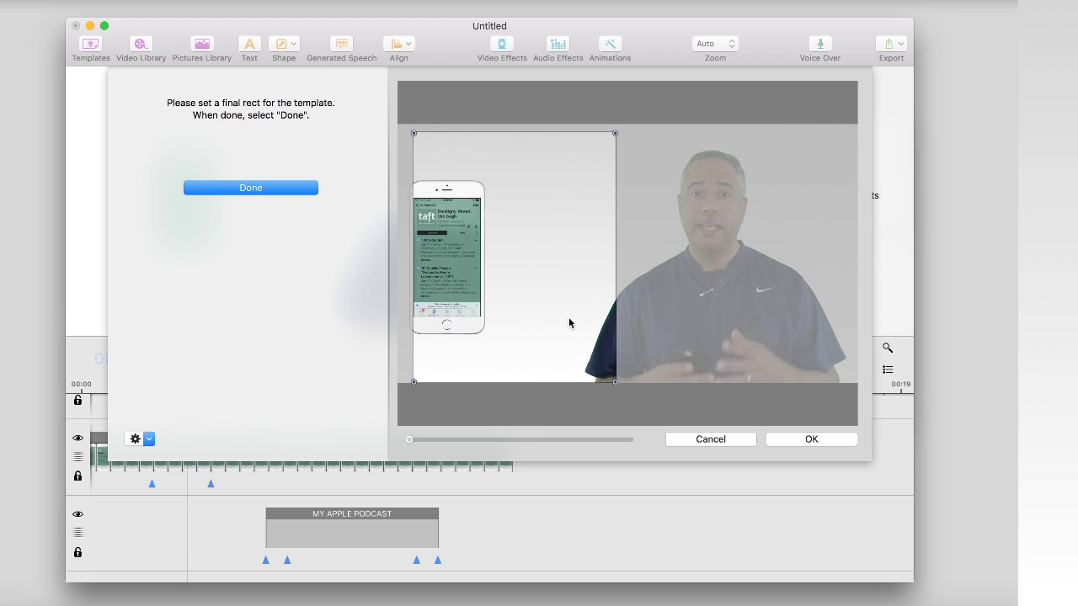
left_click_drag(566, 285, 561, 290)
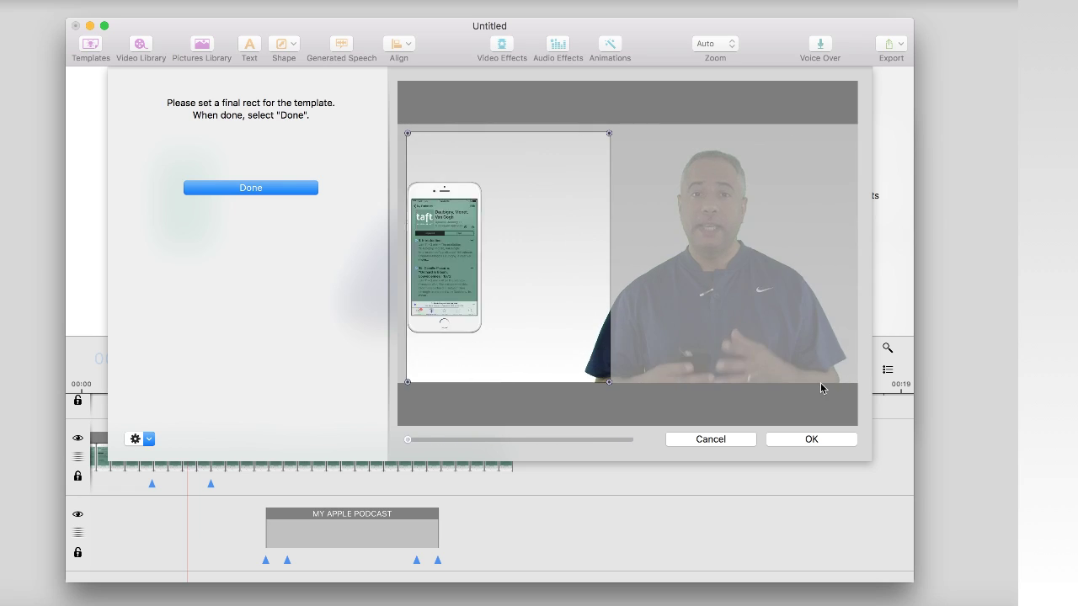
left_click(261, 187)
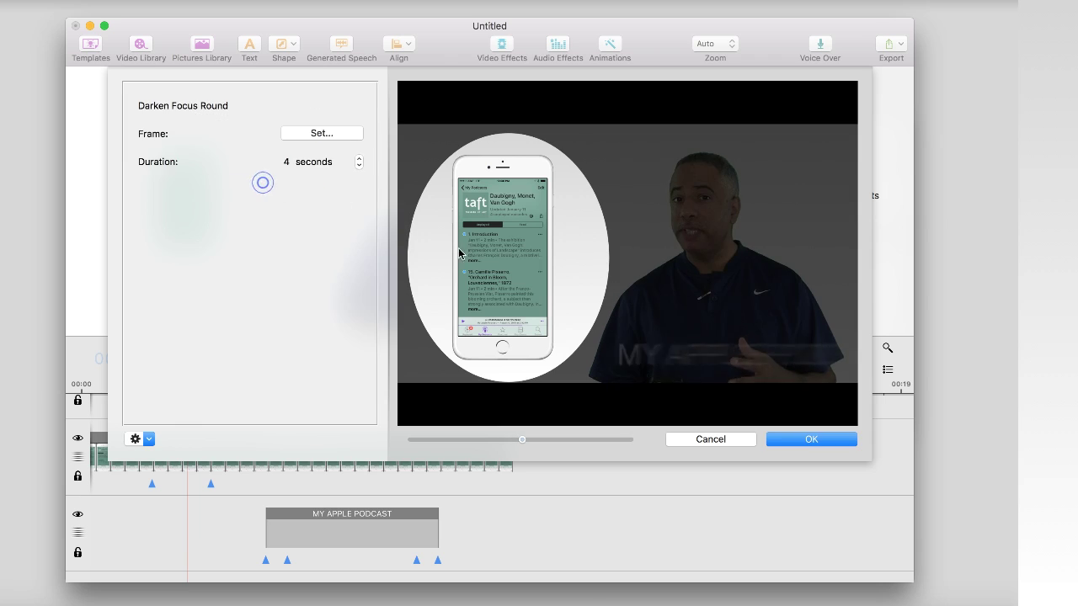
left_click(824, 442)
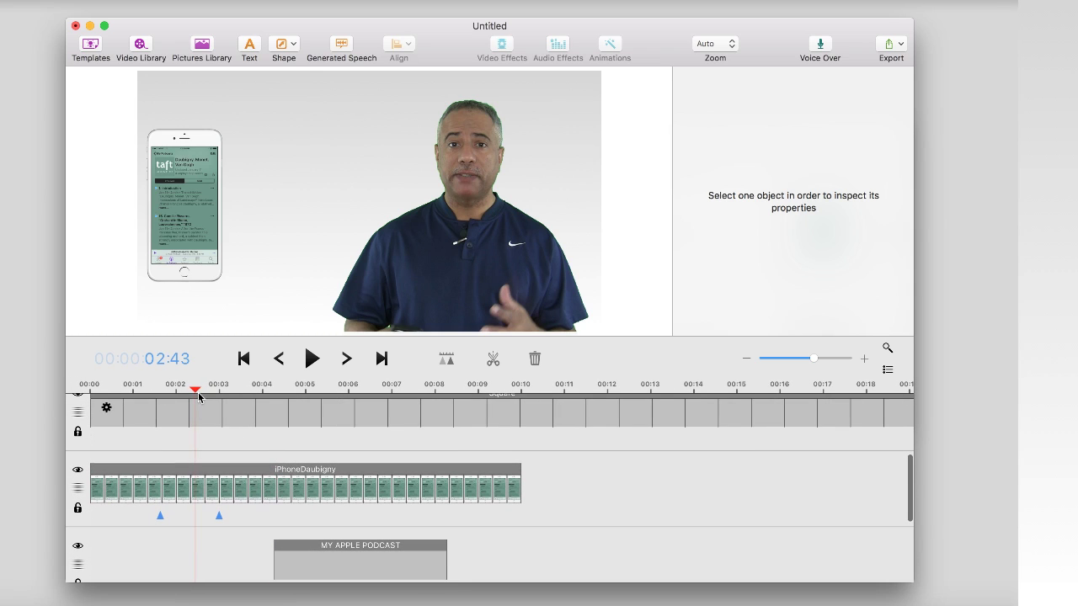
Play the composition from about the one-second mark to check the added focus effect and title, stopping at 08:23.
left_click_drag(198, 398, 137, 396)
key("space")
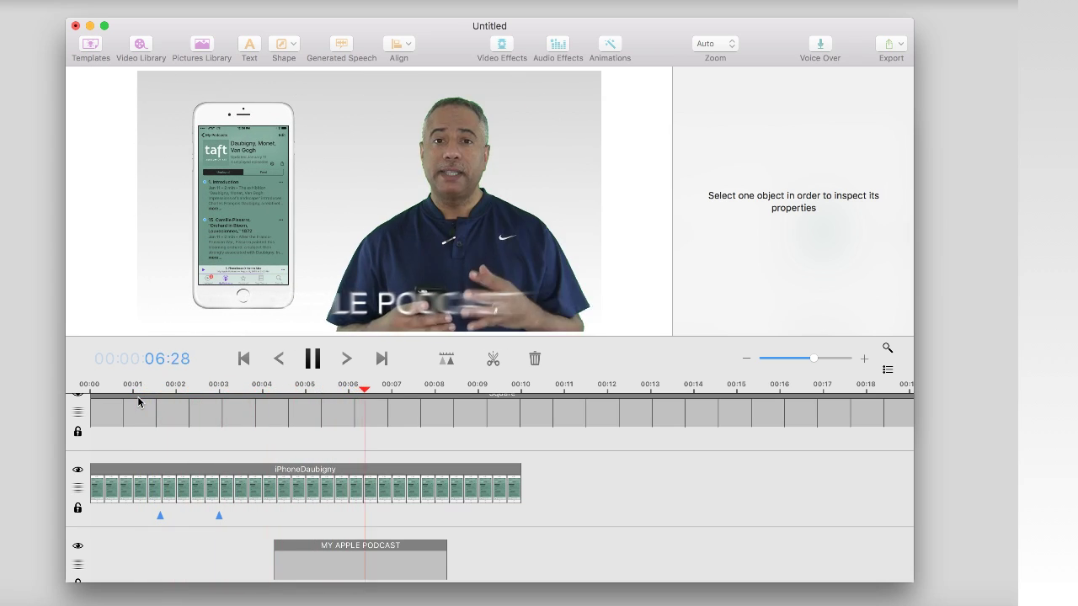
key("space")
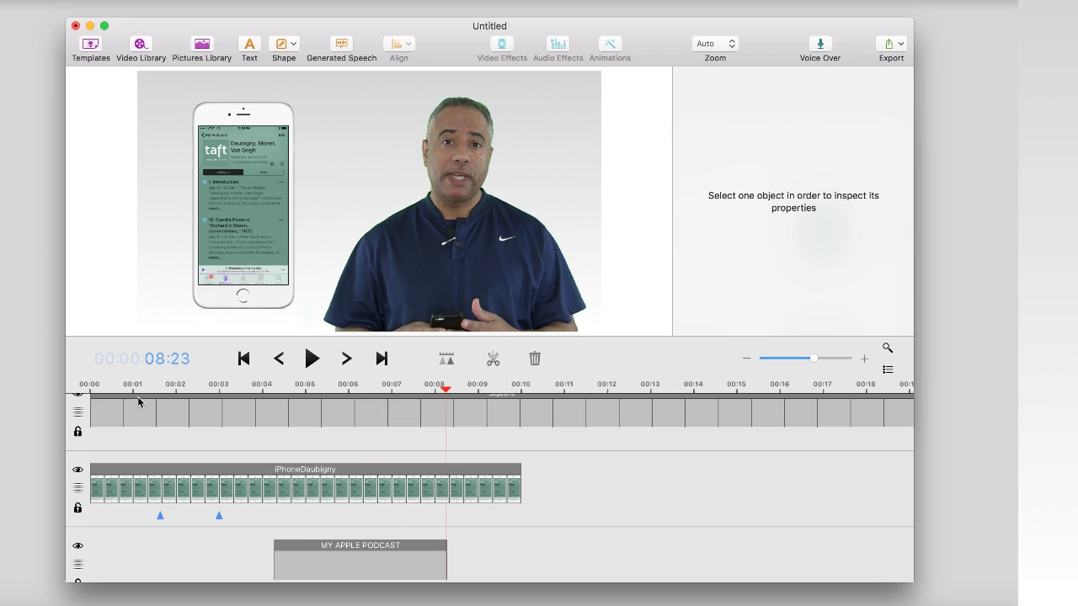